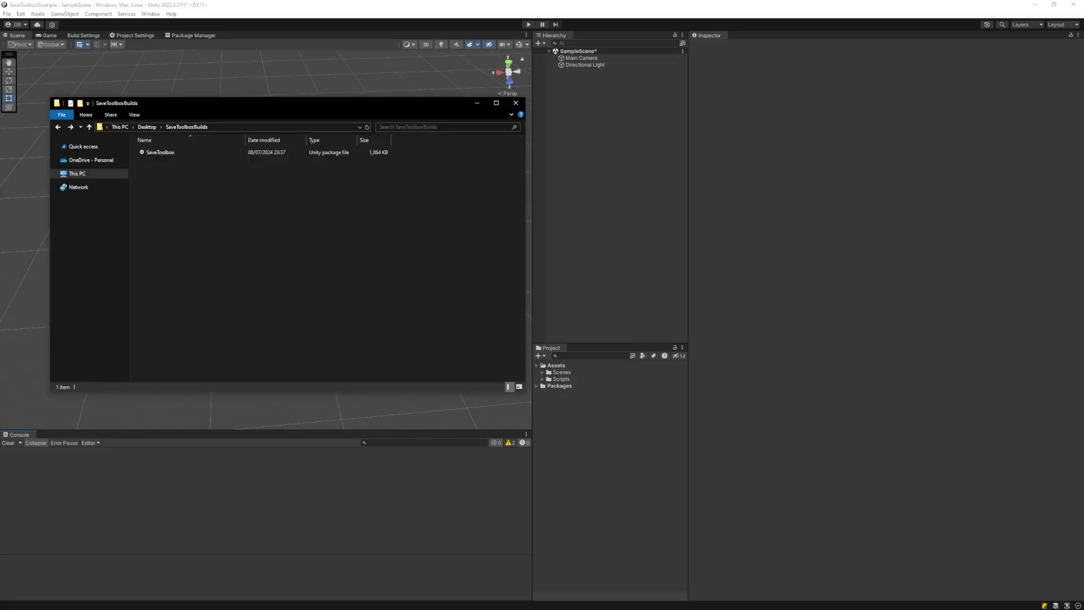
Drag the SaveToolbox package into the Project window and collapse its contents to top-level folders in the import dialog
{"action": "left_click_drag", "start_coordinate": [169, 152], "coordinate": [561, 366]}
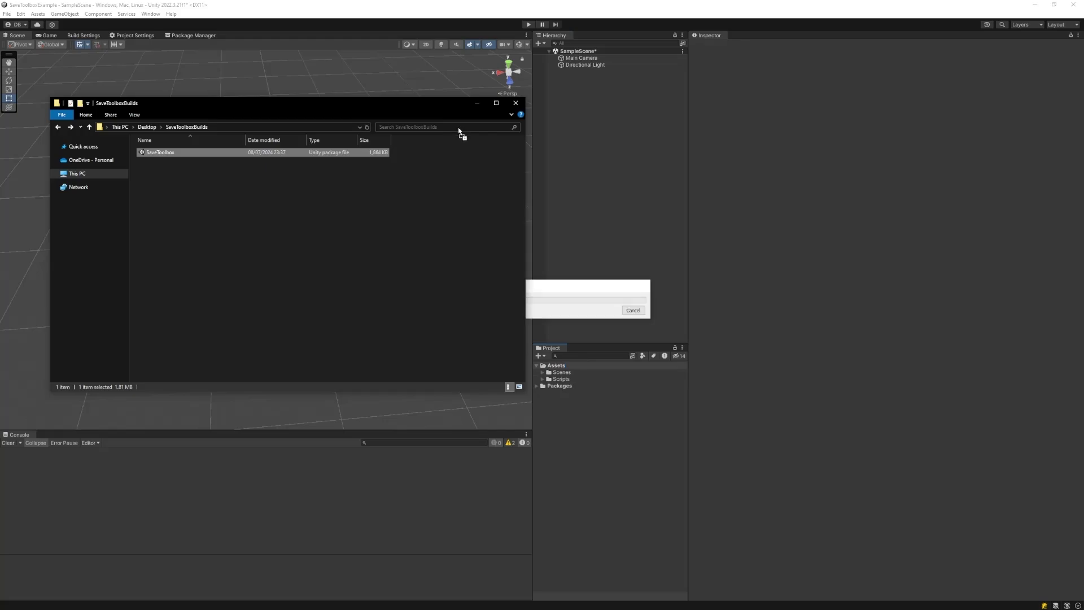
{"action": "left_click", "coordinate": [476, 103]}
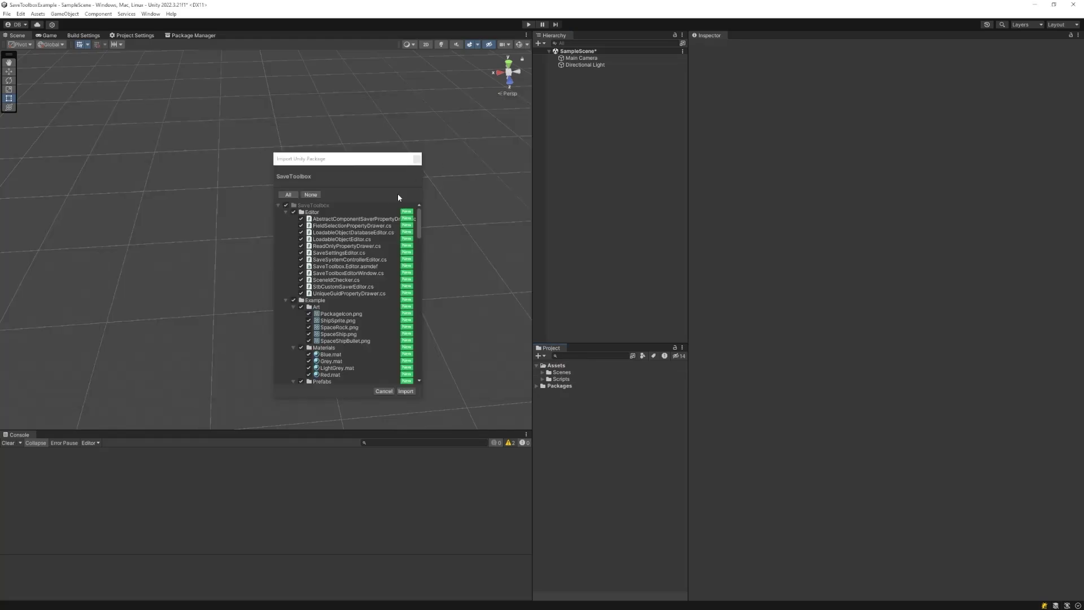
{"action": "left_click", "coordinate": [279, 204], "text": "alt"}
{"action": "left_click", "coordinate": [279, 204]}
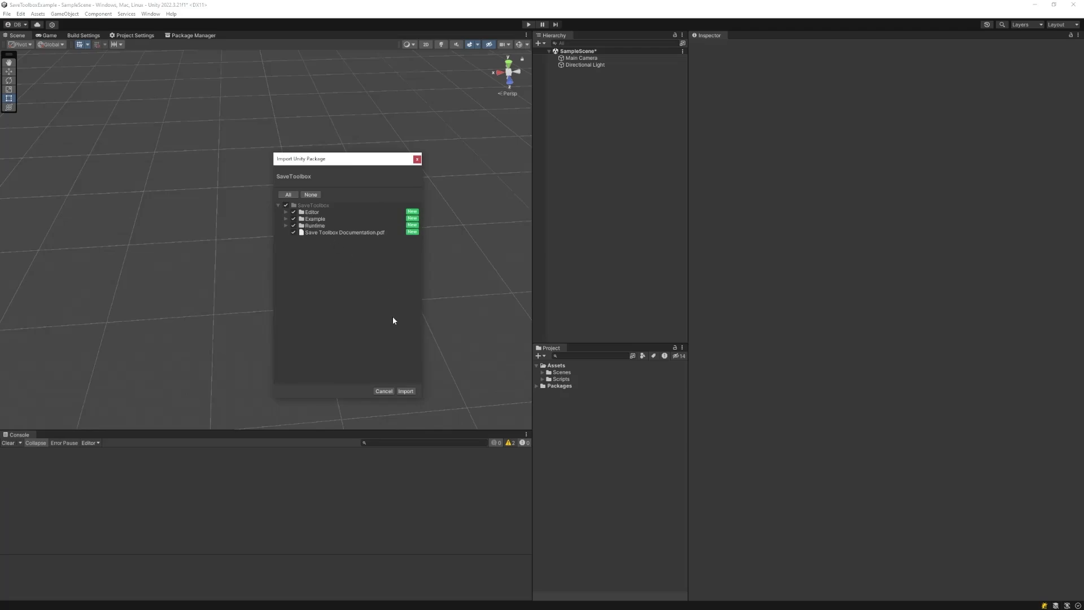
Import all SaveToolbox package files into the project
{"action": "left_click", "coordinate": [406, 391]}
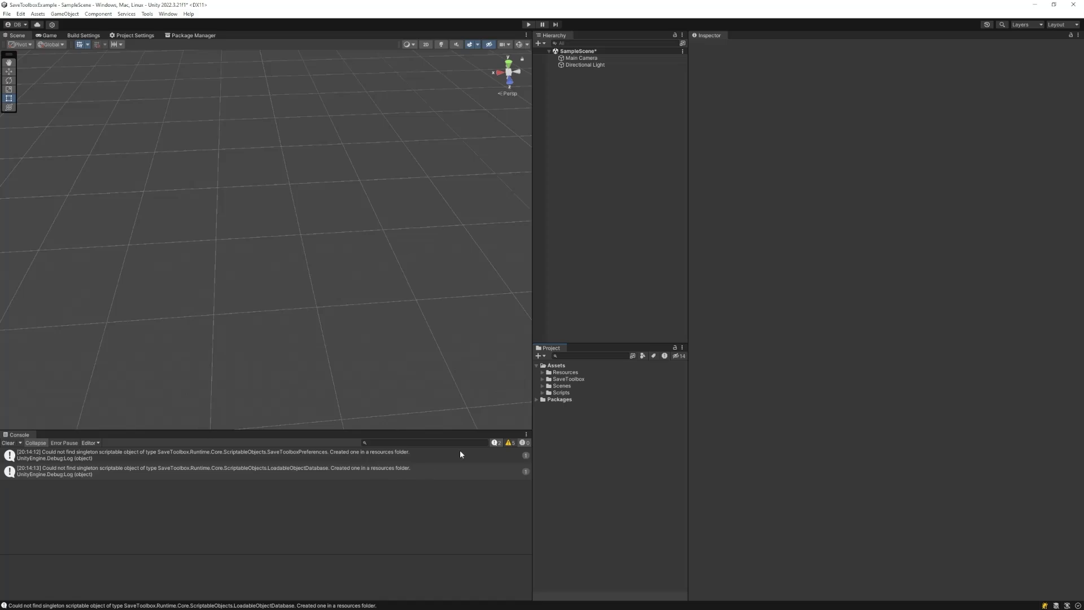
Expand Assets/Resources and inspect the LoadableObjectDatabase and SaveToolboxPreferences assets
{"action": "left_click", "coordinate": [542, 372]}
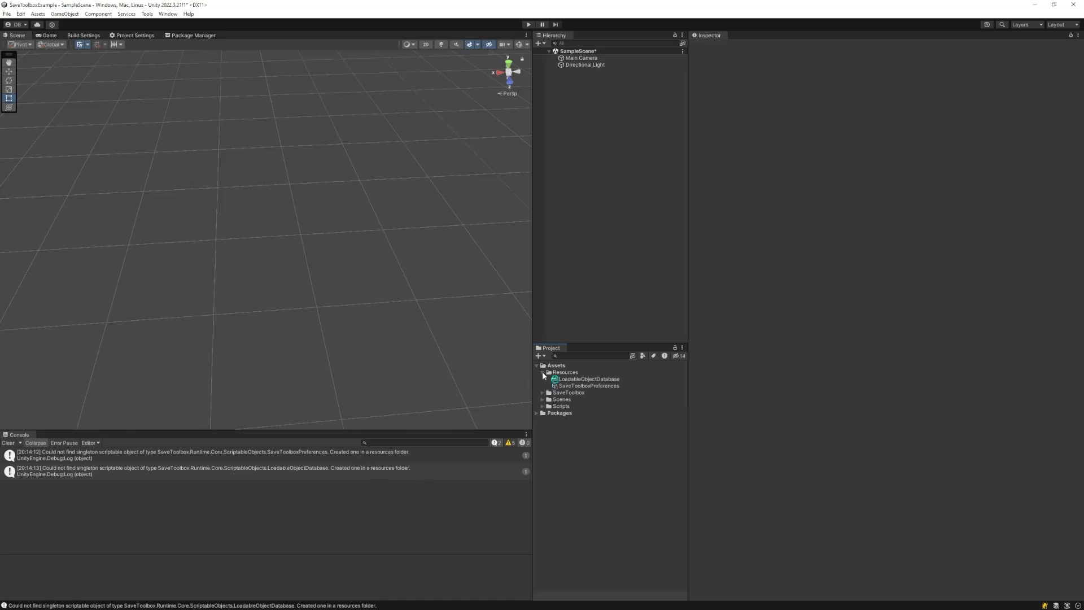
{"action": "left_click", "coordinate": [573, 379]}
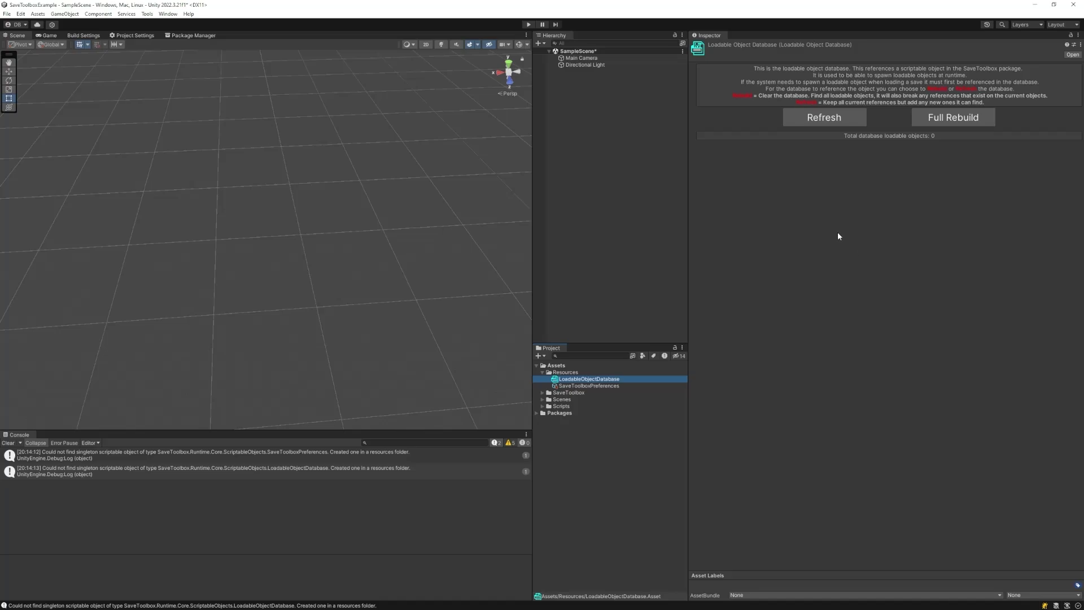
{"action": "left_click", "coordinate": [604, 387]}
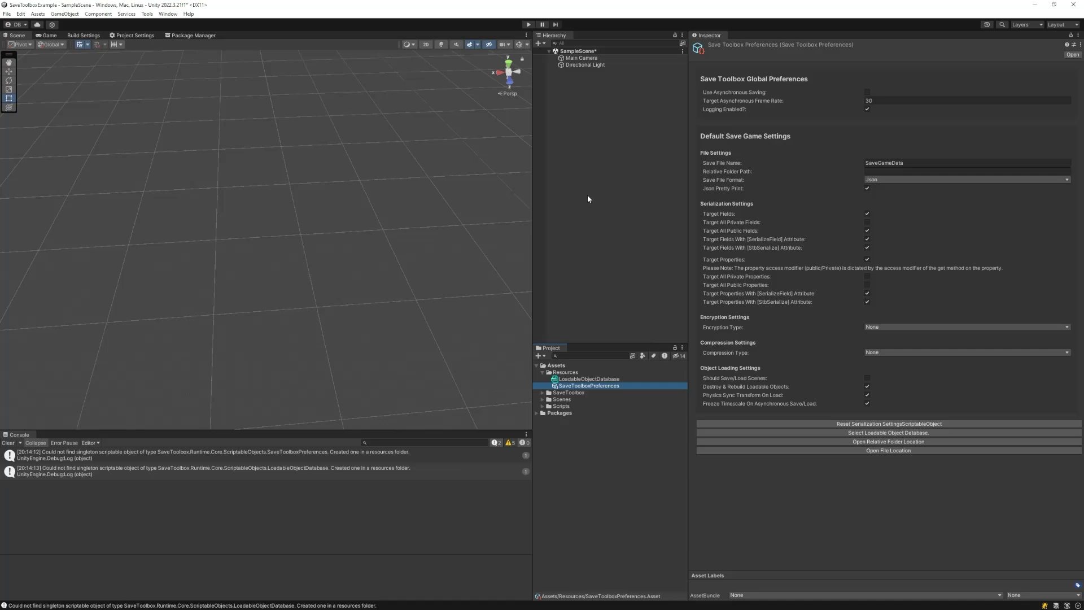
Create an empty game object named SaveTransform in the Hierarchy
{"action": "left_click", "coordinate": [584, 151]}
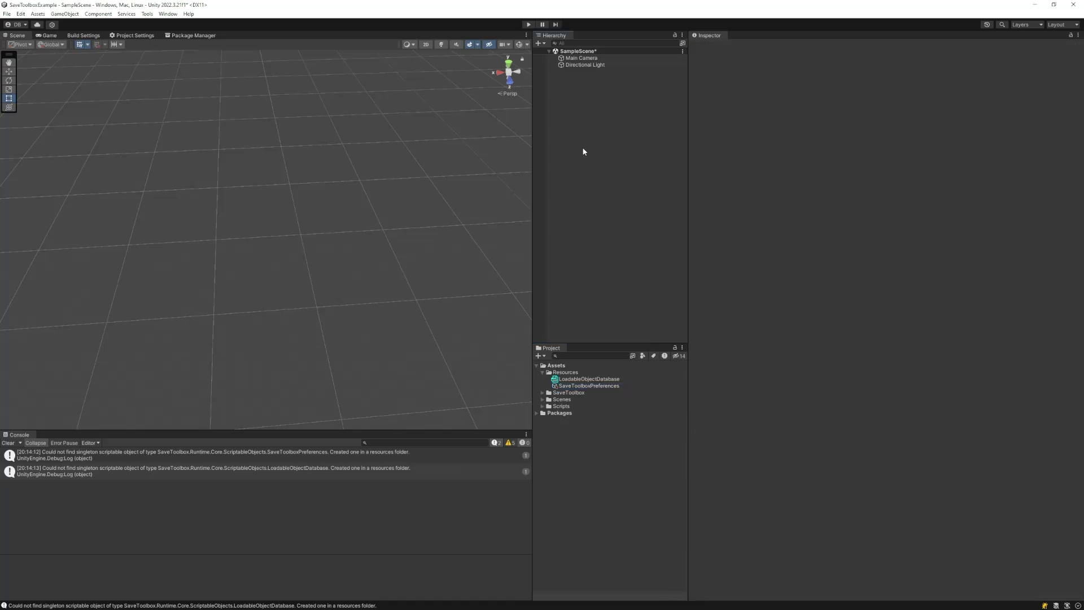
{"action": "right_click", "coordinate": [573, 99]}
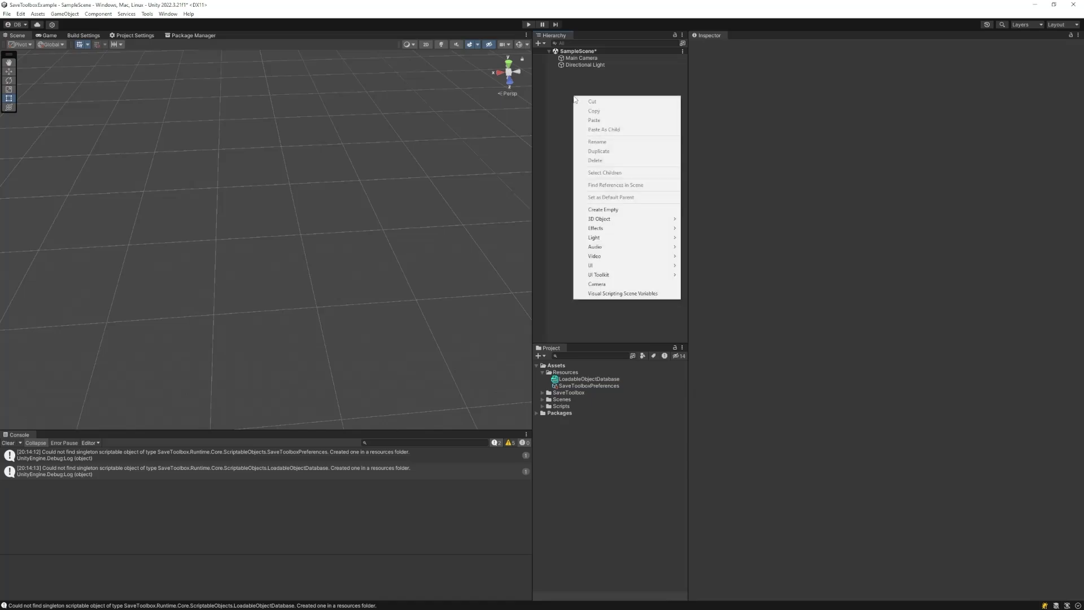
{"action": "left_click", "coordinate": [623, 209]}
{"action": "type", "text": "Sa"}
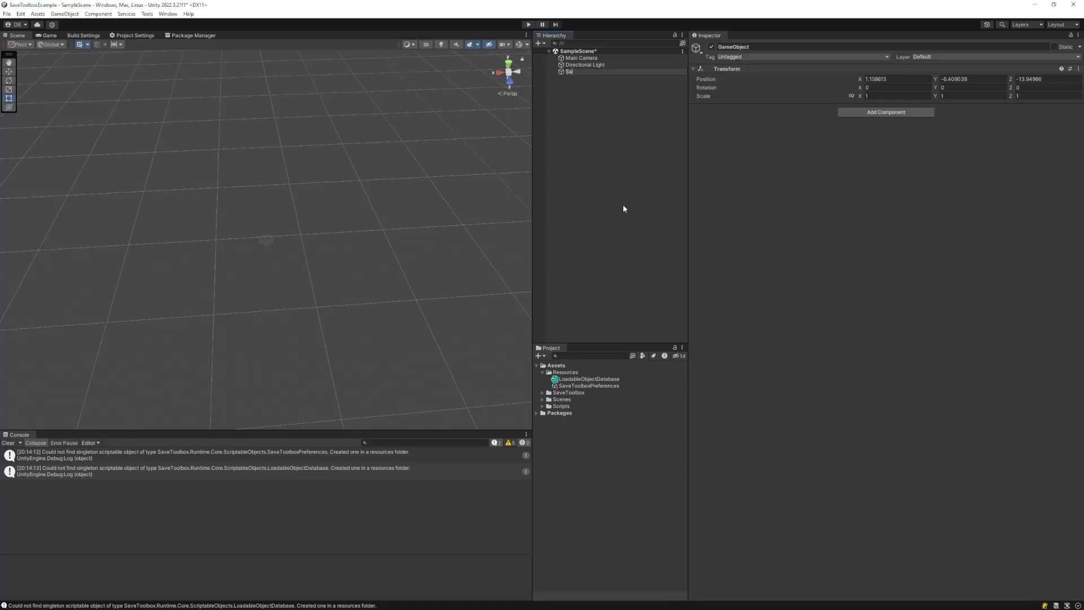
{"action": "type", "text": "veTransform"}
{"action": "key", "text": "Return"}
Set SaveTransform's position to 1, 2, 3, rotation X to 30 and scale X to 2
{"action": "left_click", "coordinate": [897, 79]}
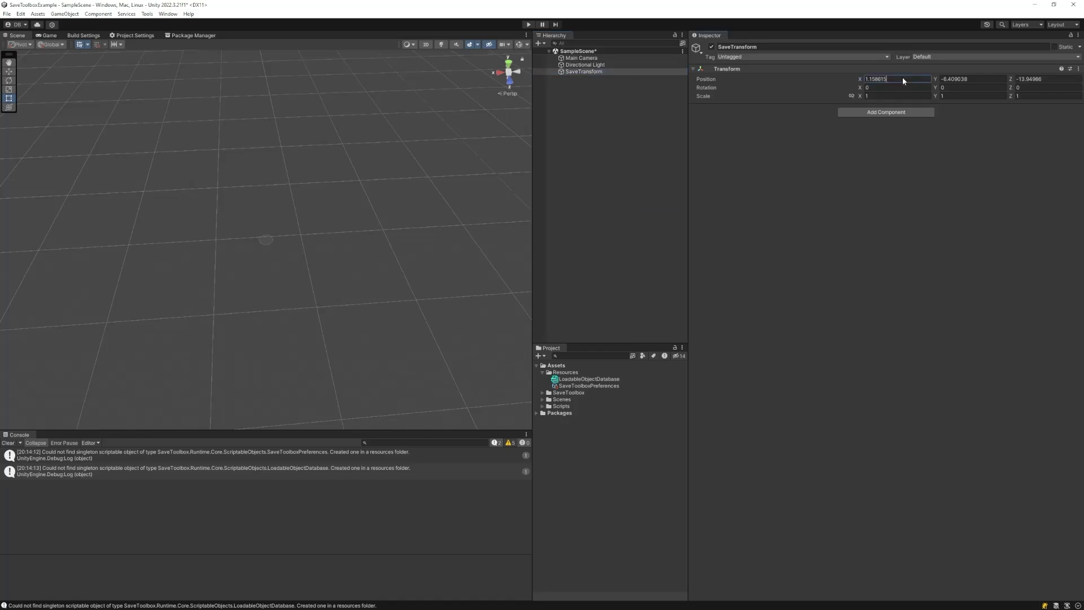
{"action": "type", "text": "1"}
{"action": "key", "text": "Tab"}
{"action": "type", "text": "2"}
{"action": "key", "text": "Tab"}
{"action": "type", "text": "3"}
{"action": "key", "text": "Tab"}
{"action": "type", "text": "30"}
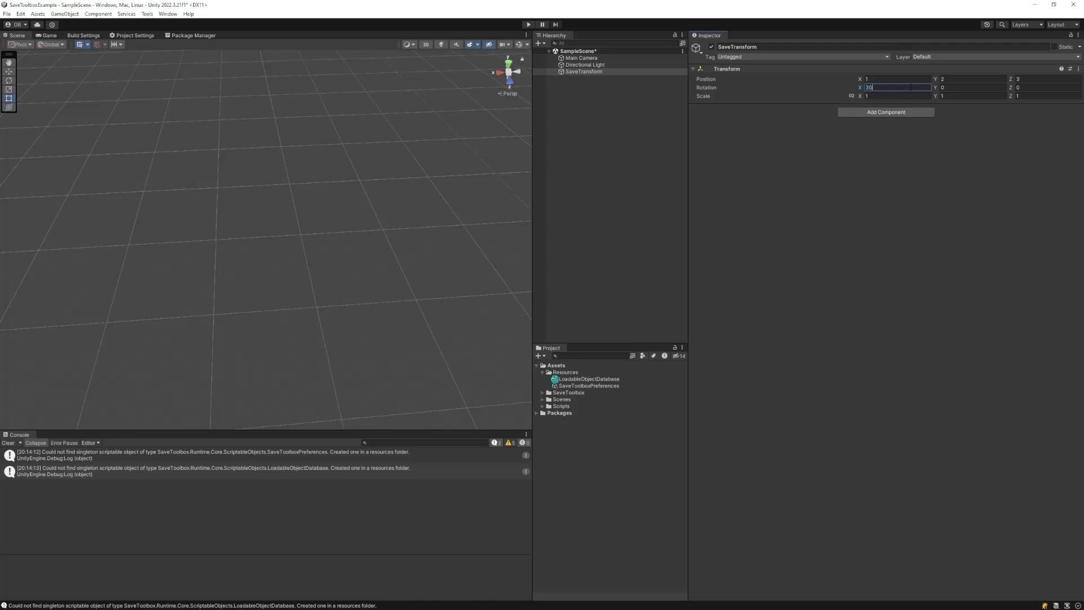
{"action": "key", "text": "Return"}
{"action": "left_click", "coordinate": [873, 96]}
{"action": "type", "text": "2"}
{"action": "key", "text": "Return"}
Add the SaveToolbox > SavingBehaviours > StbTransform component to SaveTransform
{"action": "left_click", "coordinate": [855, 113]}
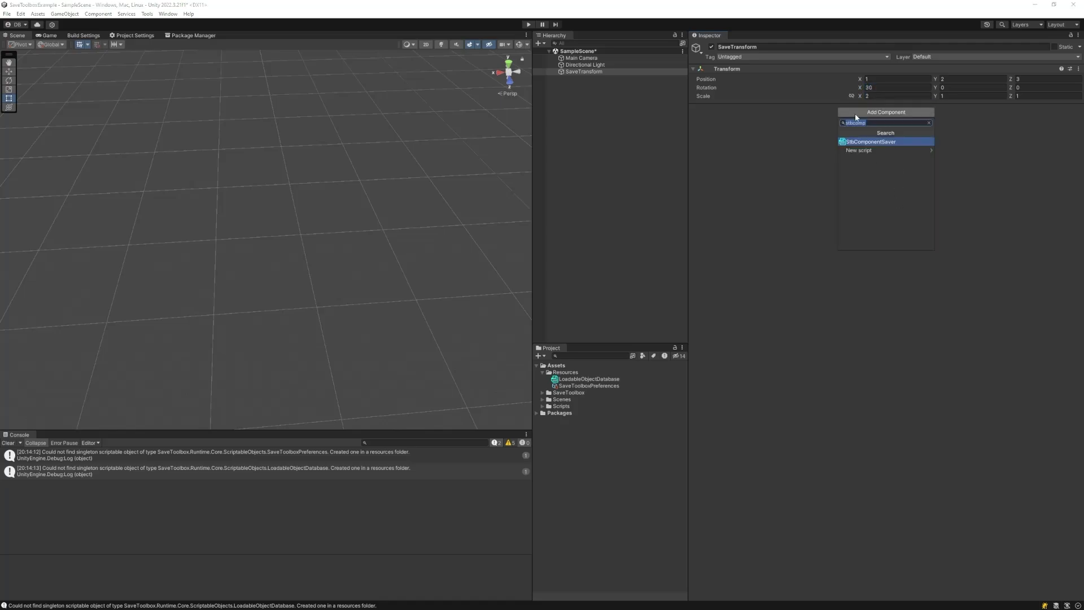
{"action": "key", "text": "BackSpace"}
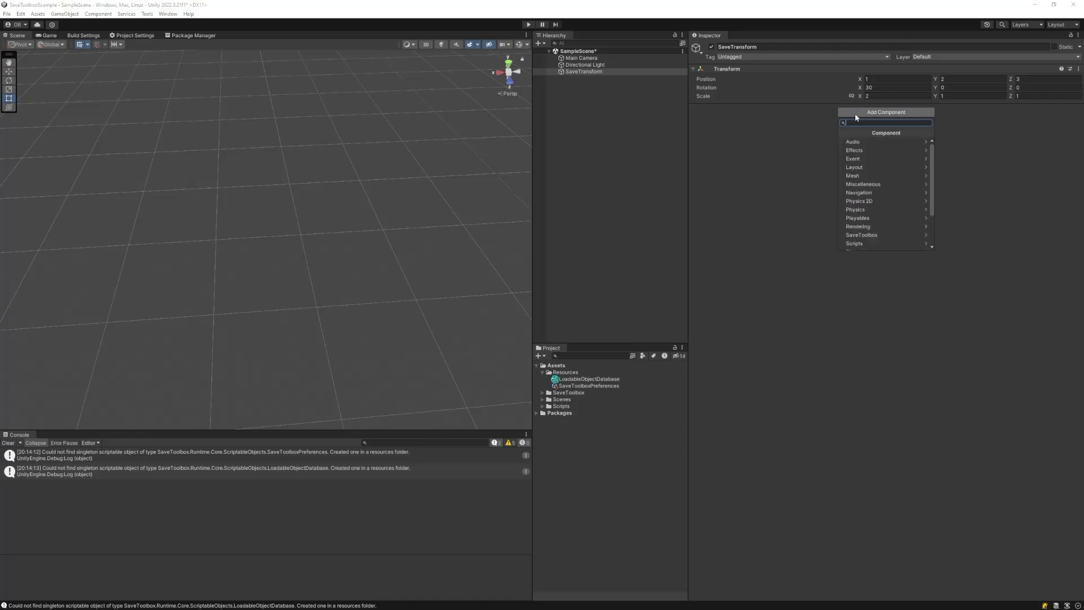
{"action": "left_click", "coordinate": [879, 211]}
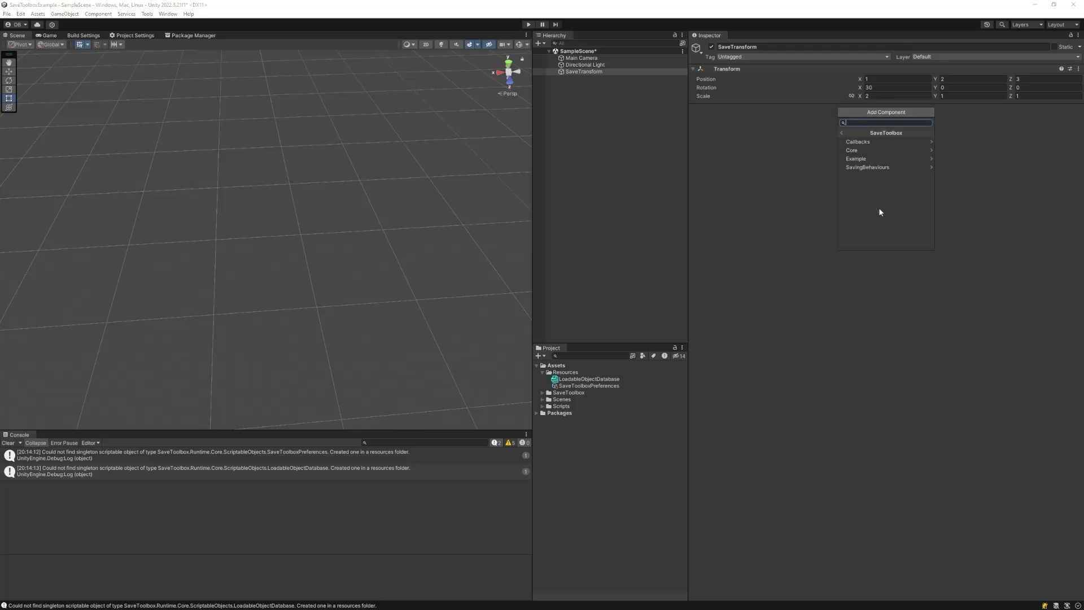
{"action": "left_click", "coordinate": [870, 167]}
{"action": "scroll", "coordinate": [879, 225], "scroll_direction": "down", "scroll_amount": 2}
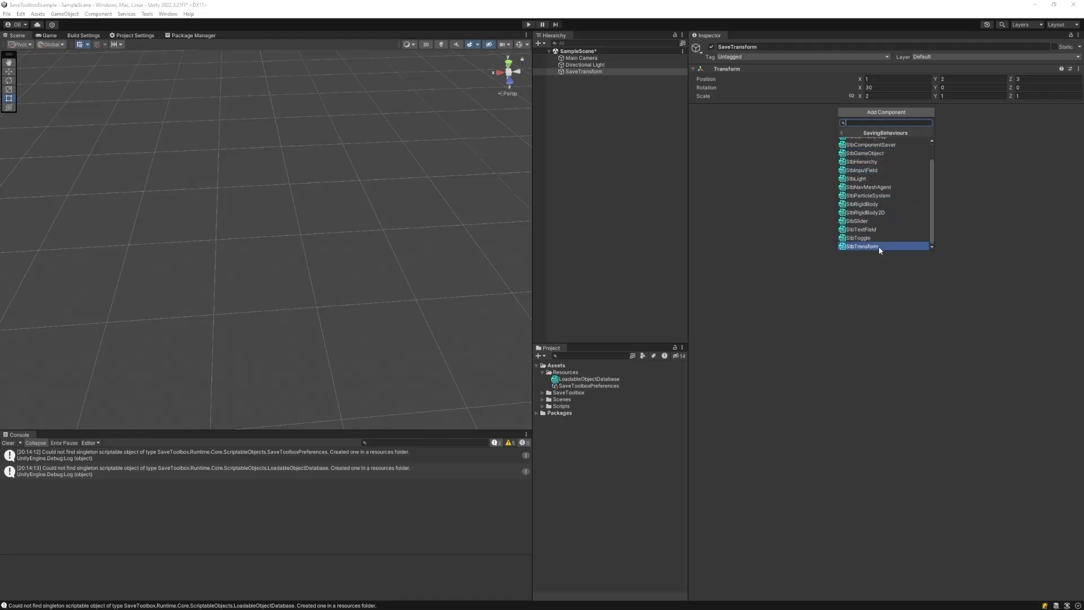
{"action": "left_click", "coordinate": [879, 247]}
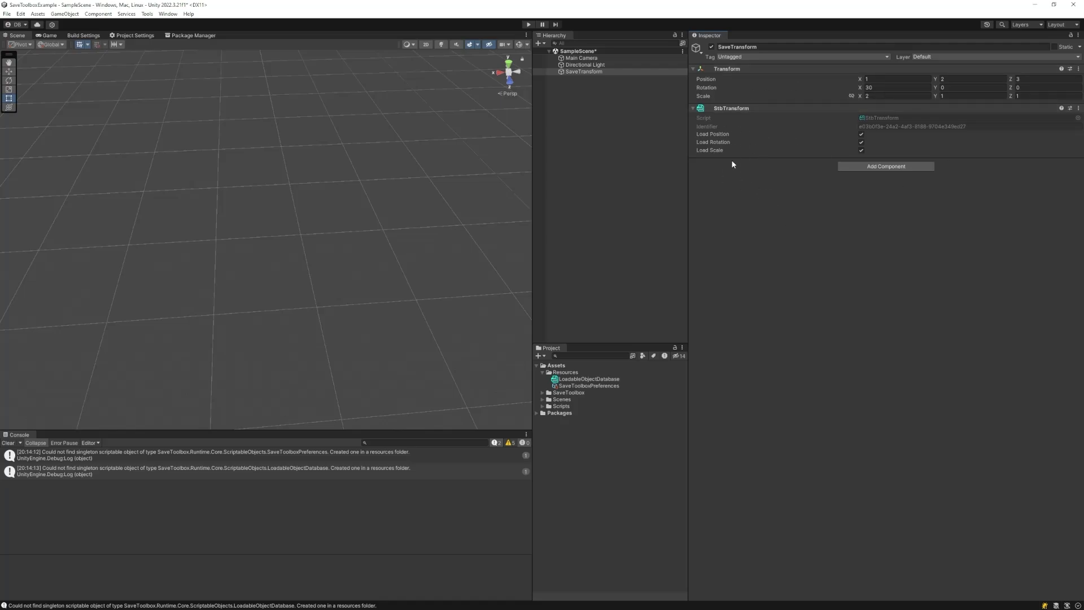
Create an empty game object named Player in the Hierarchy
{"action": "right_click", "coordinate": [580, 102]}
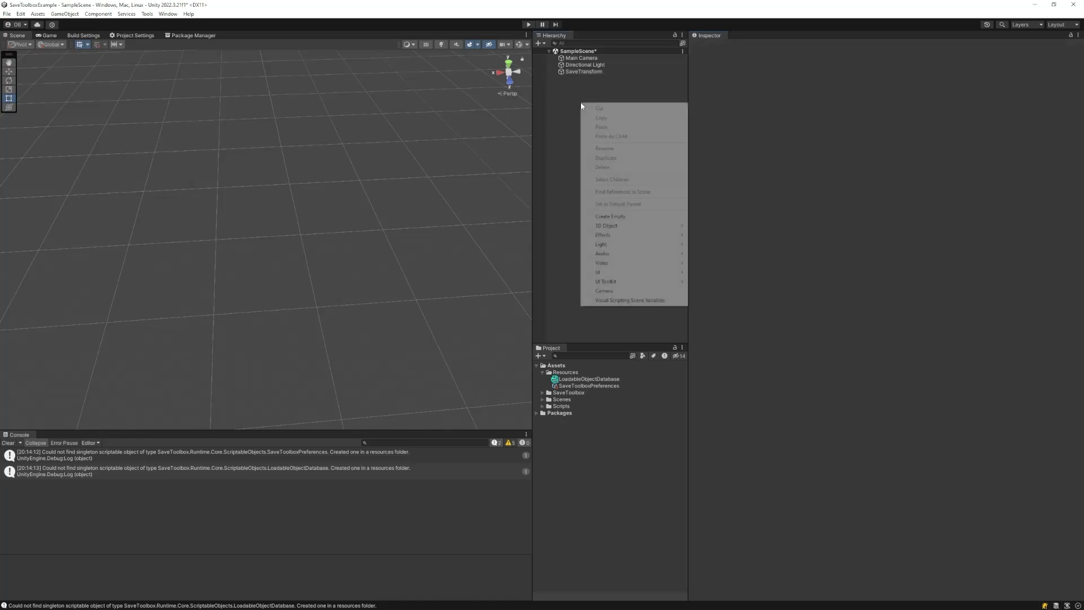
{"action": "left_click", "coordinate": [616, 217]}
{"action": "type", "text": "Player"}
{"action": "key", "text": "Return"}
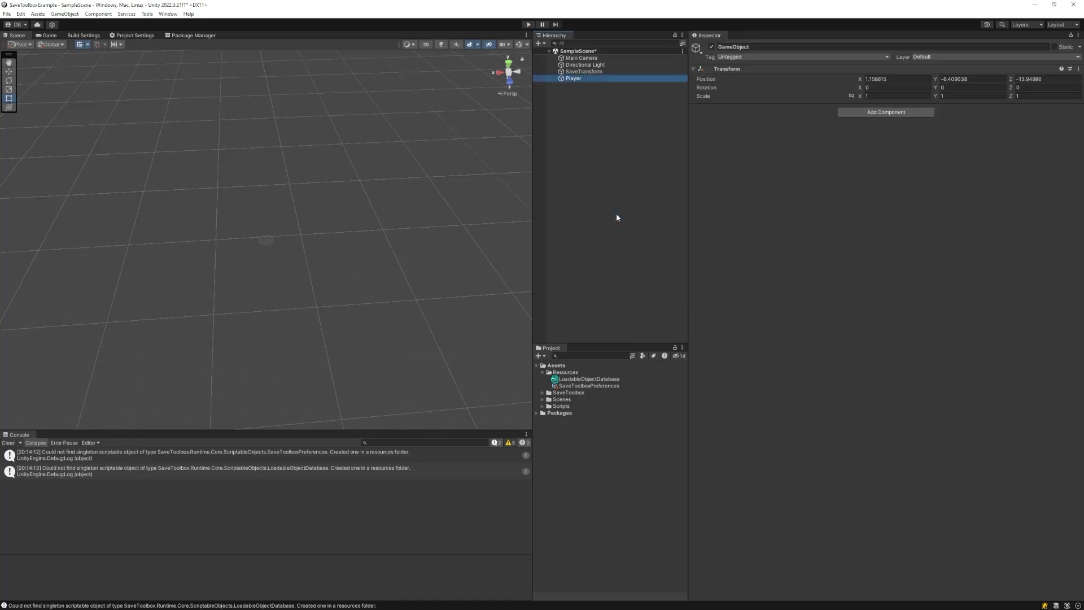
Set the Player object's position to 1, 1, 1
{"action": "left_click", "coordinate": [898, 79]}
{"action": "type", "text": "1"}
{"action": "key", "text": "Tab"}
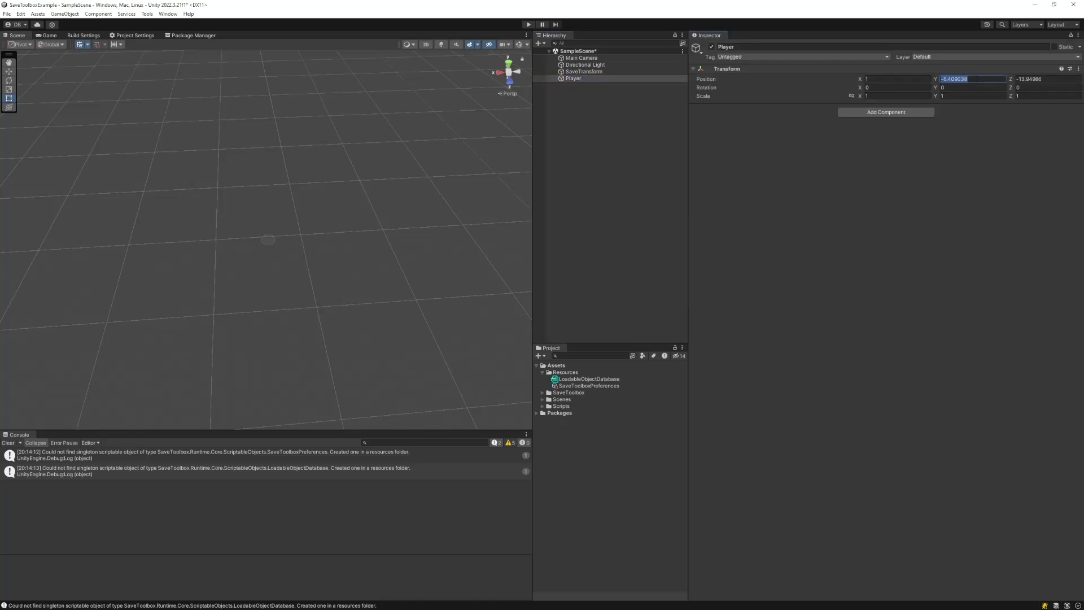
{"action": "type", "text": "1"}
{"action": "key", "text": "Tab"}
{"action": "type", "text": "1"}
{"action": "key", "text": "Return"}
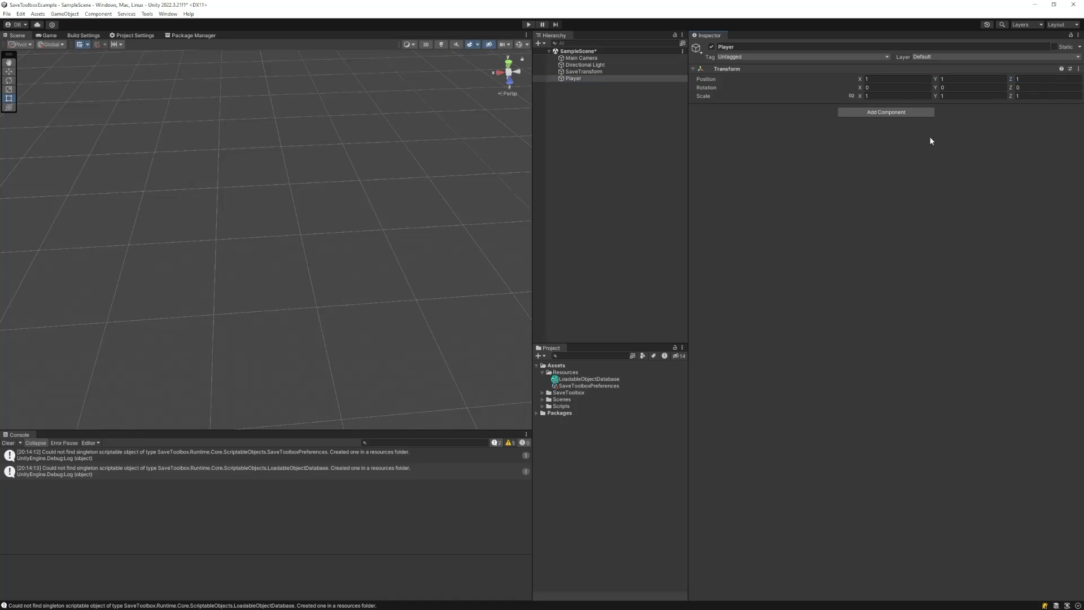
Add the Player script component to the Player object
{"action": "left_click", "coordinate": [895, 113]}
{"action": "key", "text": "Right"}
{"action": "key", "text": "Right"}
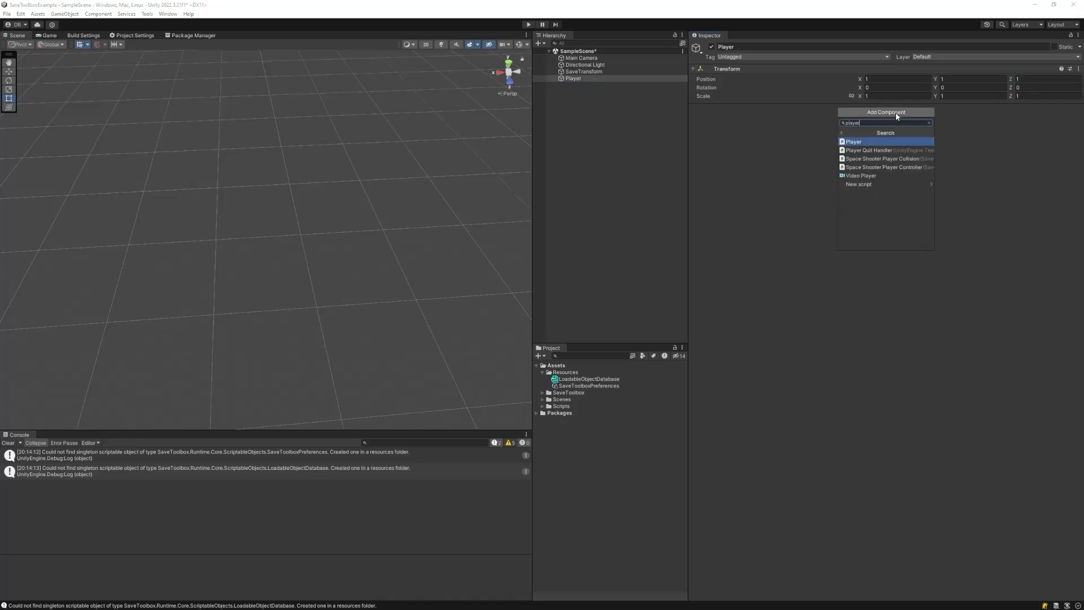
{"action": "key", "text": "Return"}
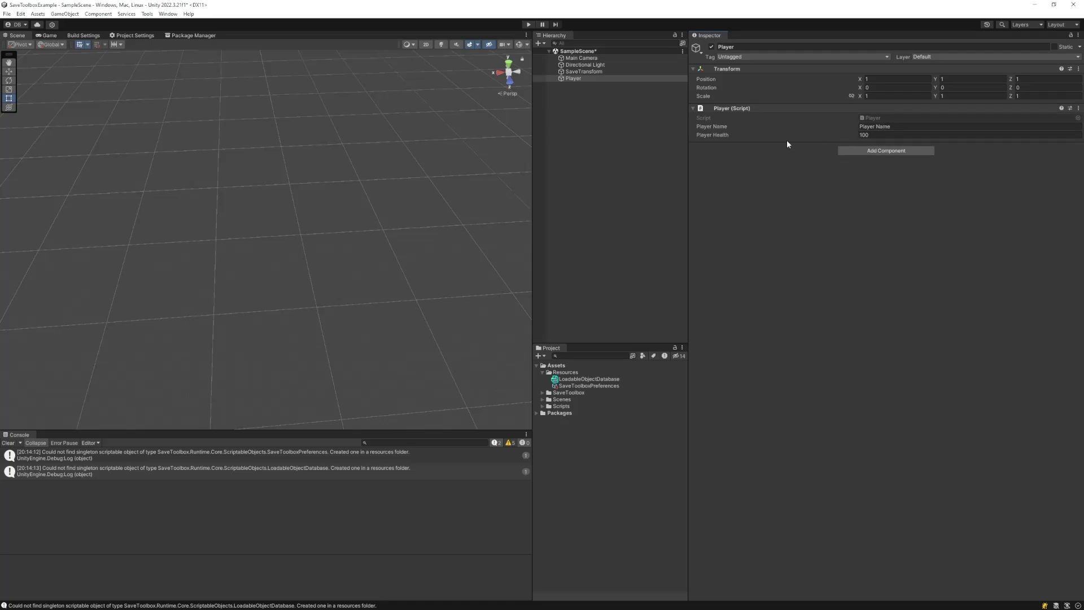
Add an StbComponentSaver to Player and assign Player's own Player script to its component slot
{"action": "left_click", "coordinate": [864, 151]}
{"action": "type", "text": "stb"}
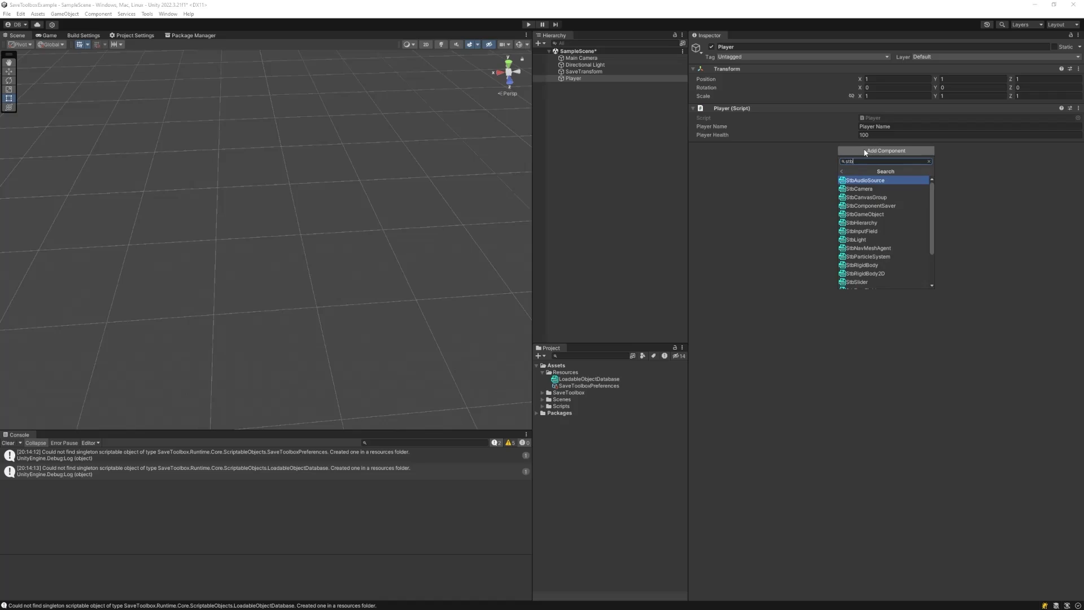
{"action": "type", "text": "com"}
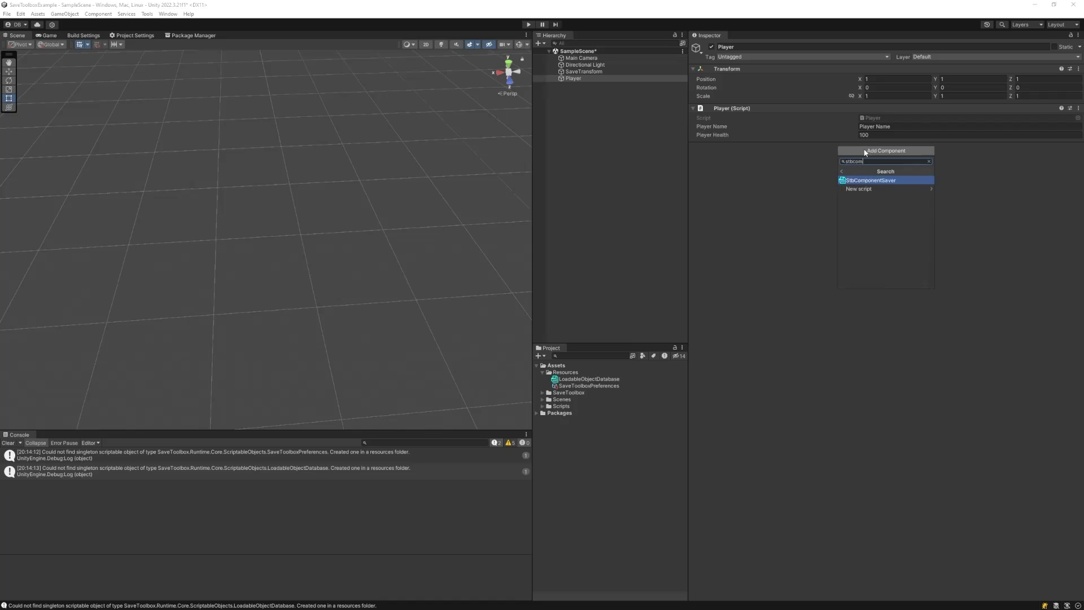
{"action": "key", "text": "Return"}
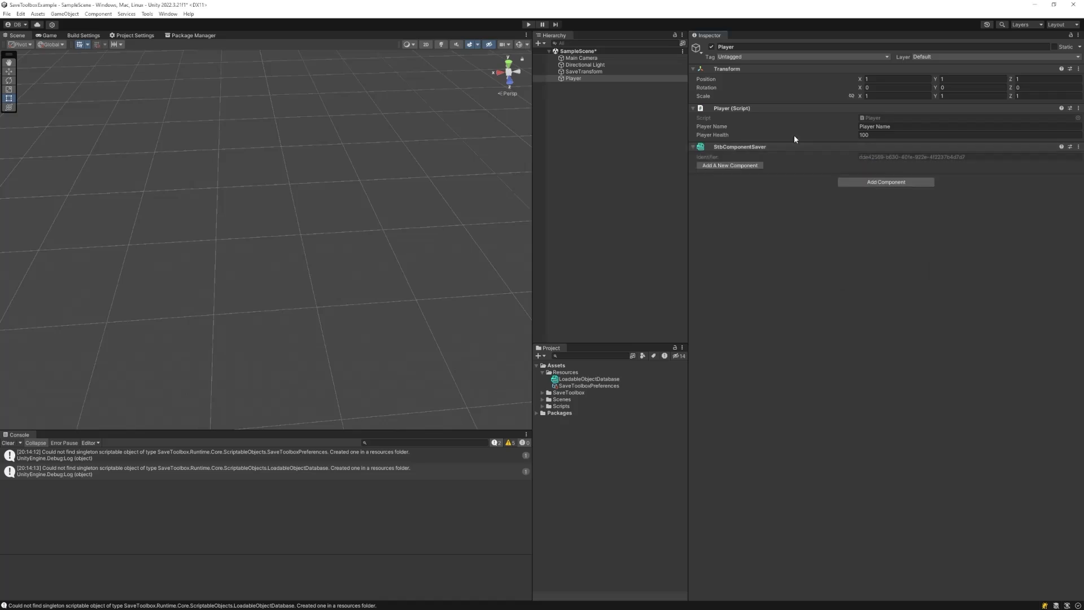
{"action": "left_click", "coordinate": [740, 166]}
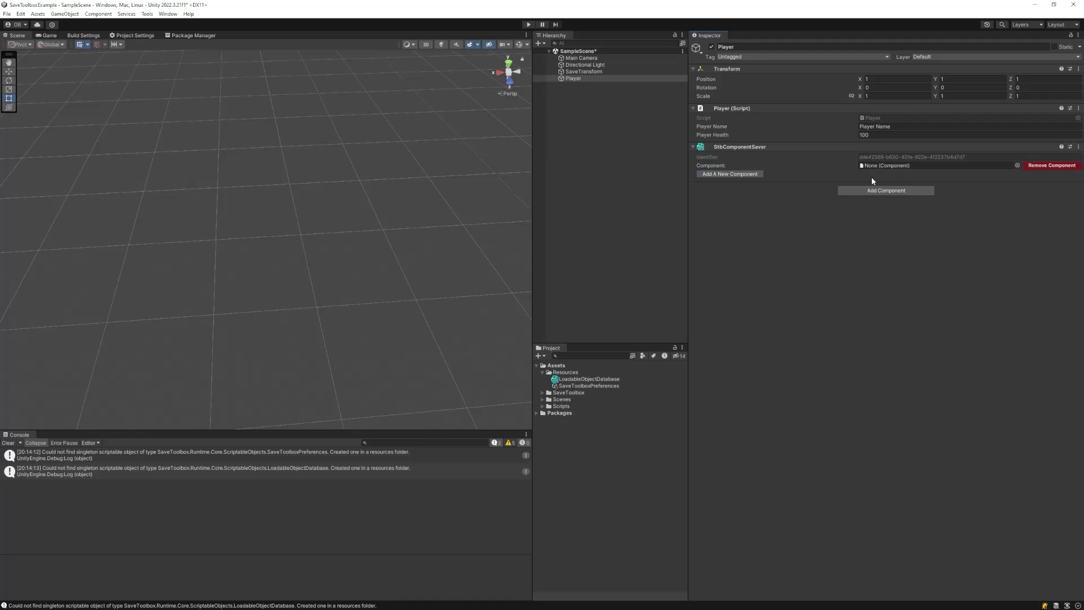
{"action": "left_click_drag", "start_coordinate": [768, 104], "coordinate": [906, 169]}
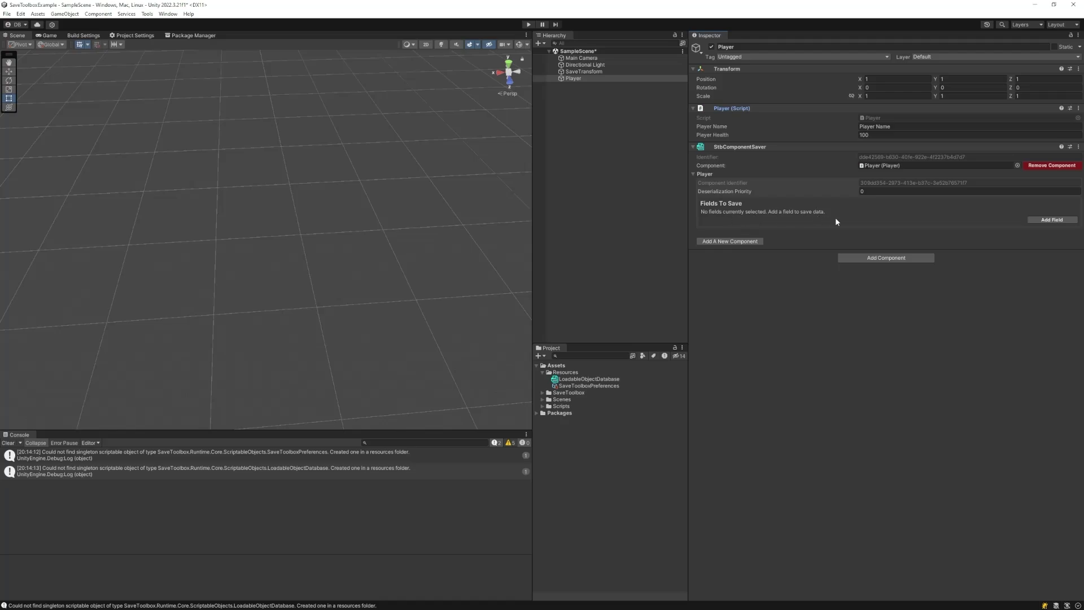
Add two fields to save and set them to playerName and playerHealth
{"action": "left_click", "coordinate": [1058, 222]}
{"action": "left_click", "coordinate": [1055, 221]}
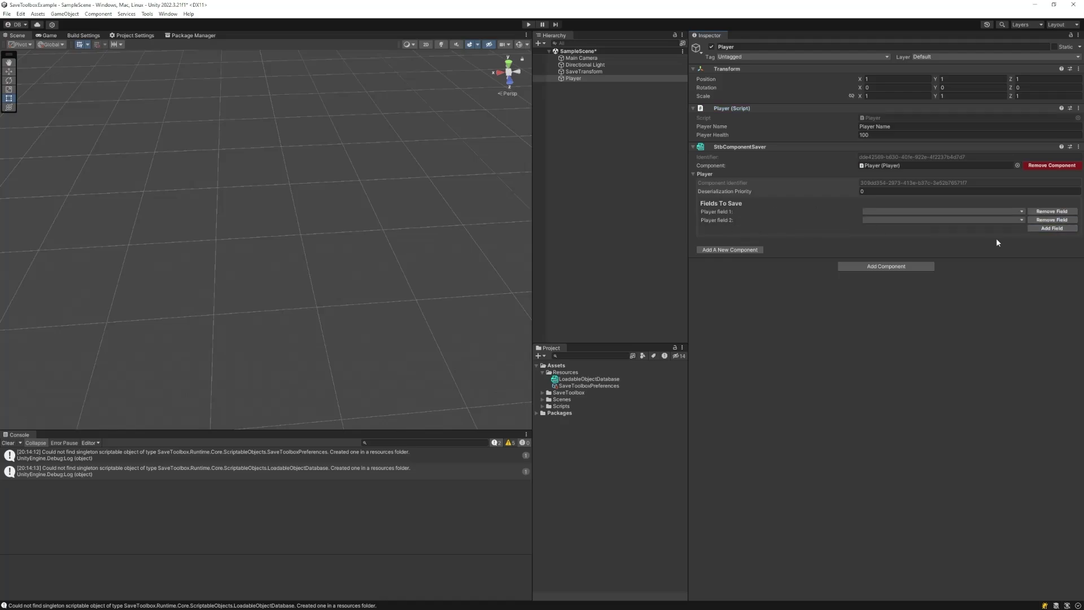
{"action": "left_click", "coordinate": [963, 212]}
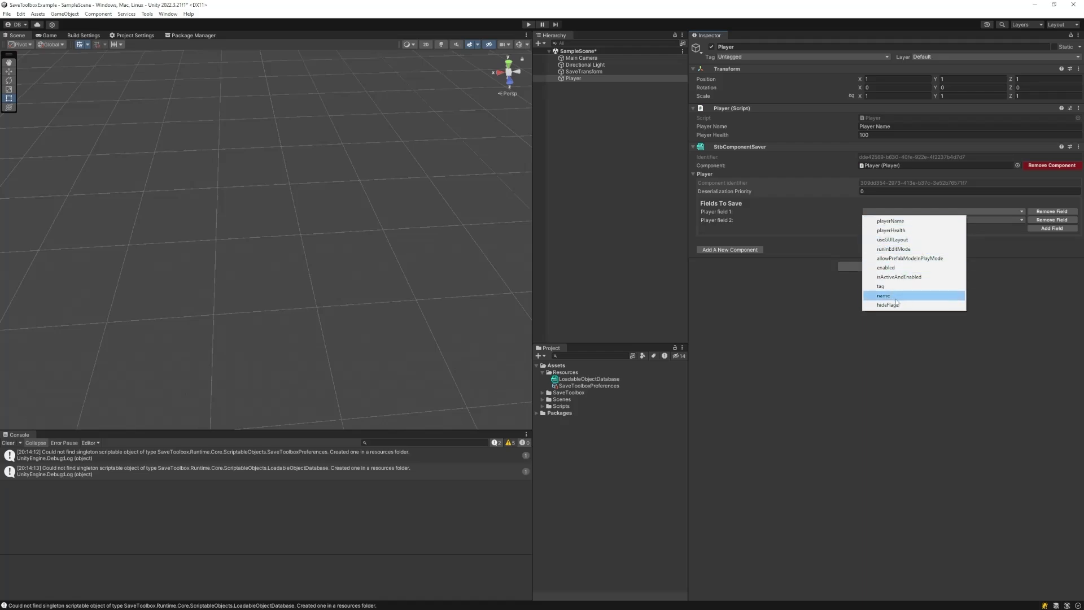
{"action": "left_click", "coordinate": [913, 220]}
{"action": "left_click", "coordinate": [909, 220]}
{"action": "left_click", "coordinate": [909, 236]}
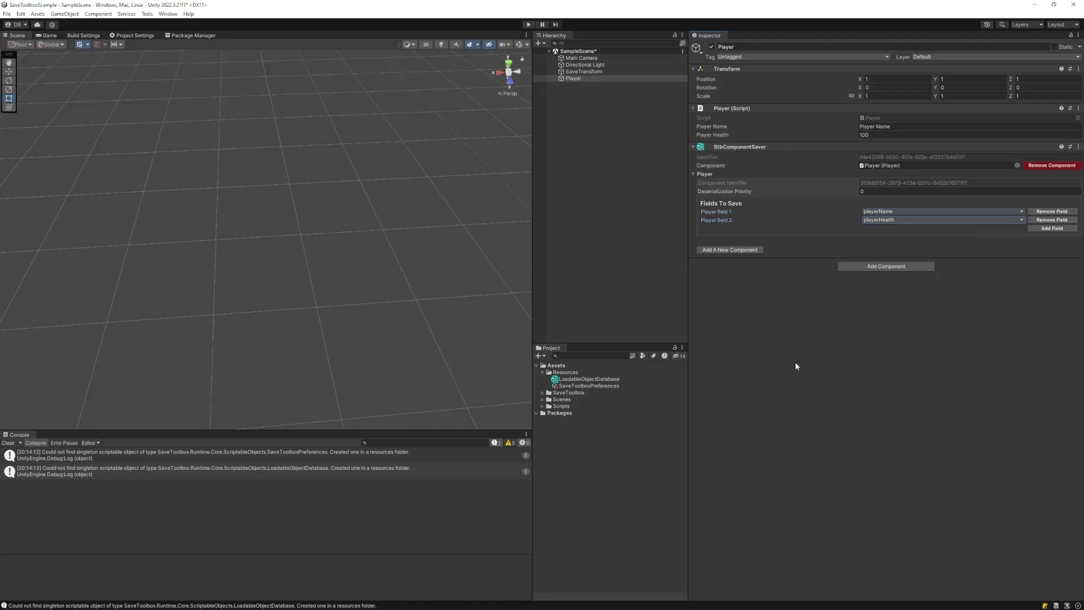
Create an empty game object named SaveSystemController in the Hierarchy
{"action": "left_click", "coordinate": [799, 330]}
{"action": "left_click", "coordinate": [602, 71]}
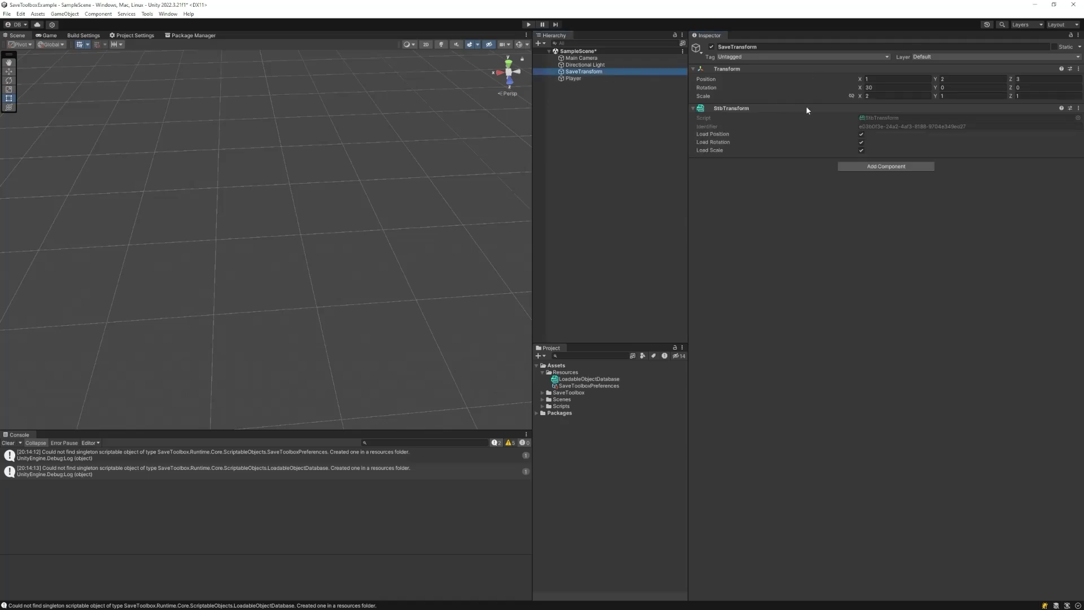
{"action": "left_click", "coordinate": [611, 121]}
{"action": "right_click", "coordinate": [611, 122]}
{"action": "left_click", "coordinate": [660, 236]}
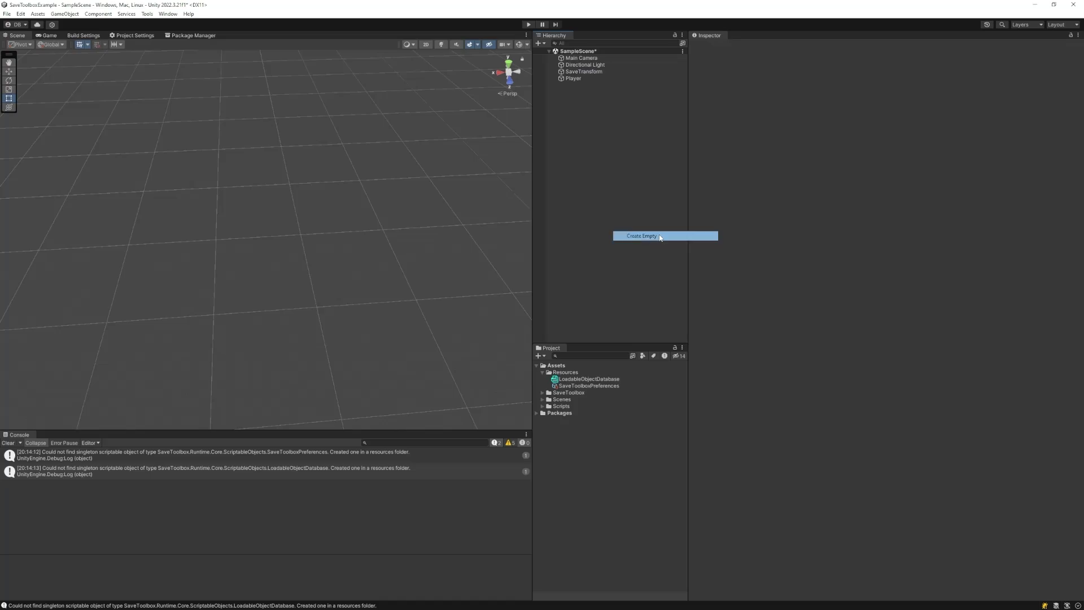
{"action": "type", "text": "Sav"}
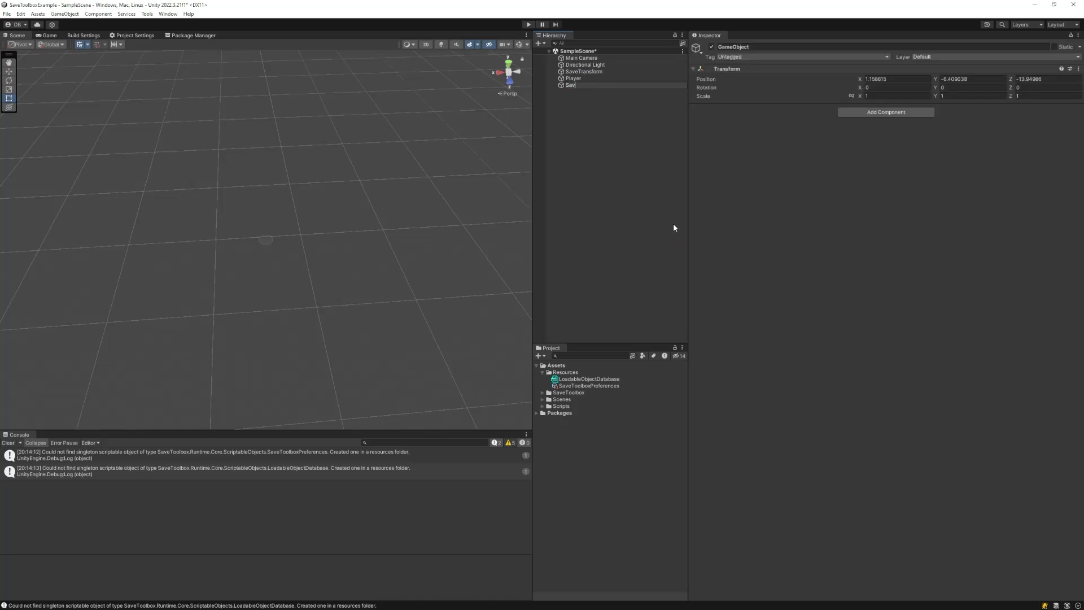
{"action": "type", "text": "eSystemController"}
{"action": "key", "text": "Return"}
Add the Save System Controller script to SaveSystemController
{"action": "left_click", "coordinate": [886, 115]}
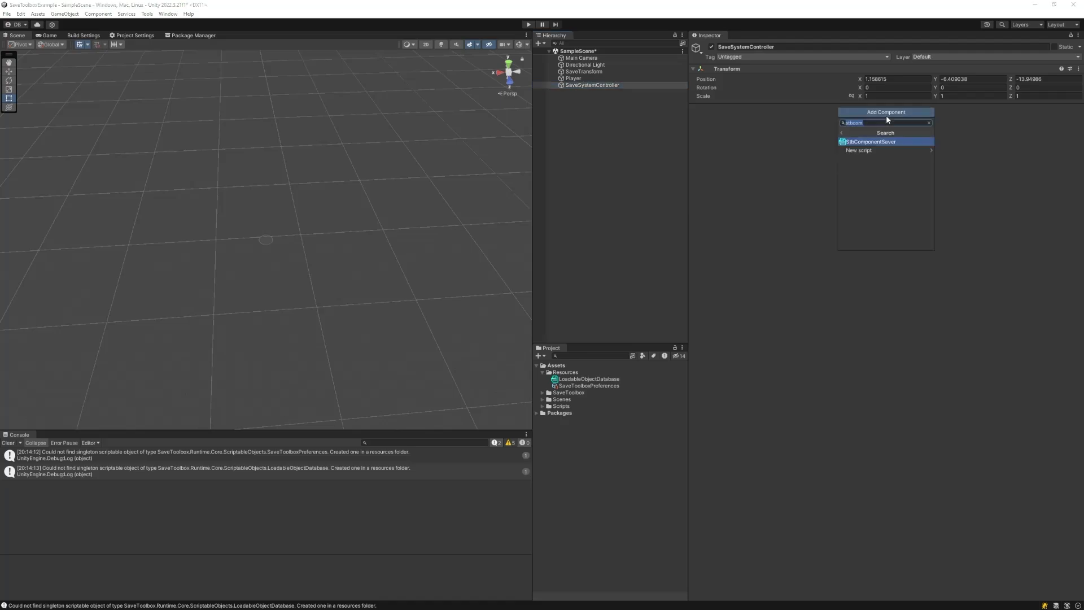
{"action": "type", "text": "savesyste"}
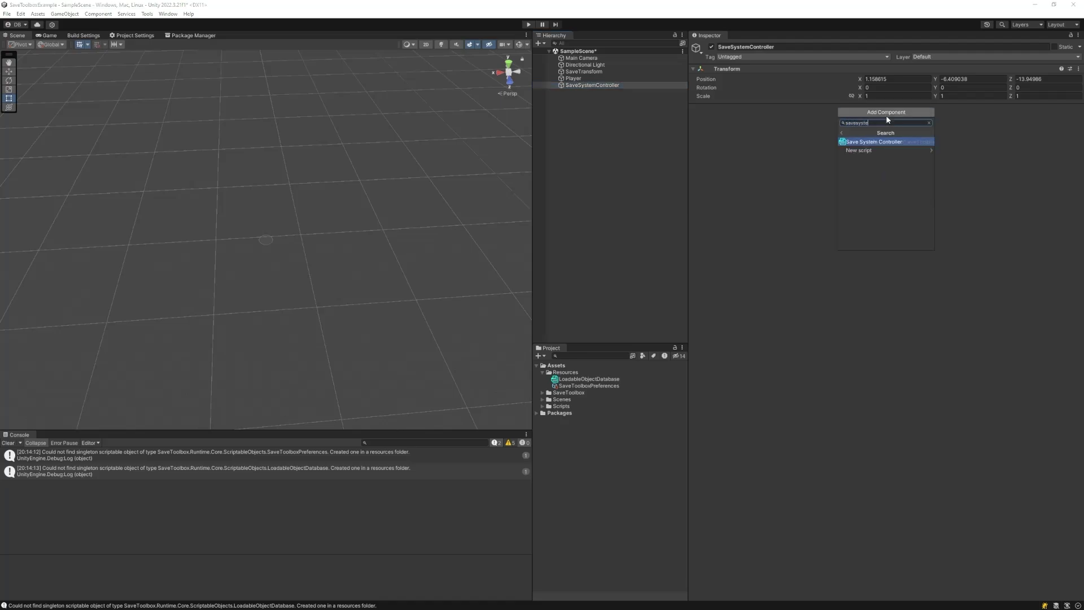
{"action": "key", "text": "Return"}
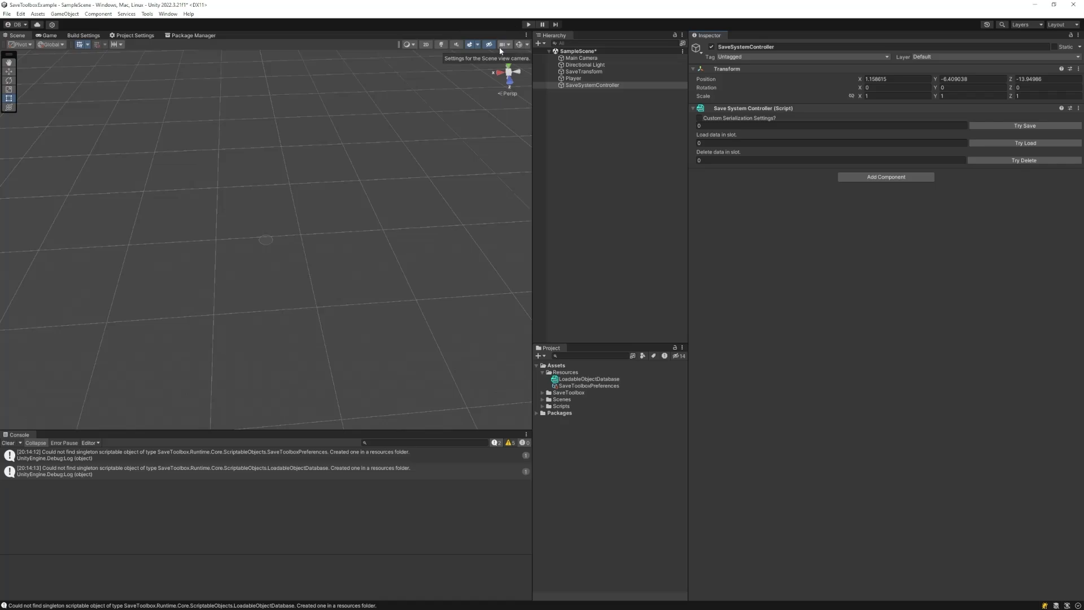
Enter Play mode, review SaveTransform and Player values, and save to slot 0 with Try Save
{"action": "left_click", "coordinate": [528, 25]}
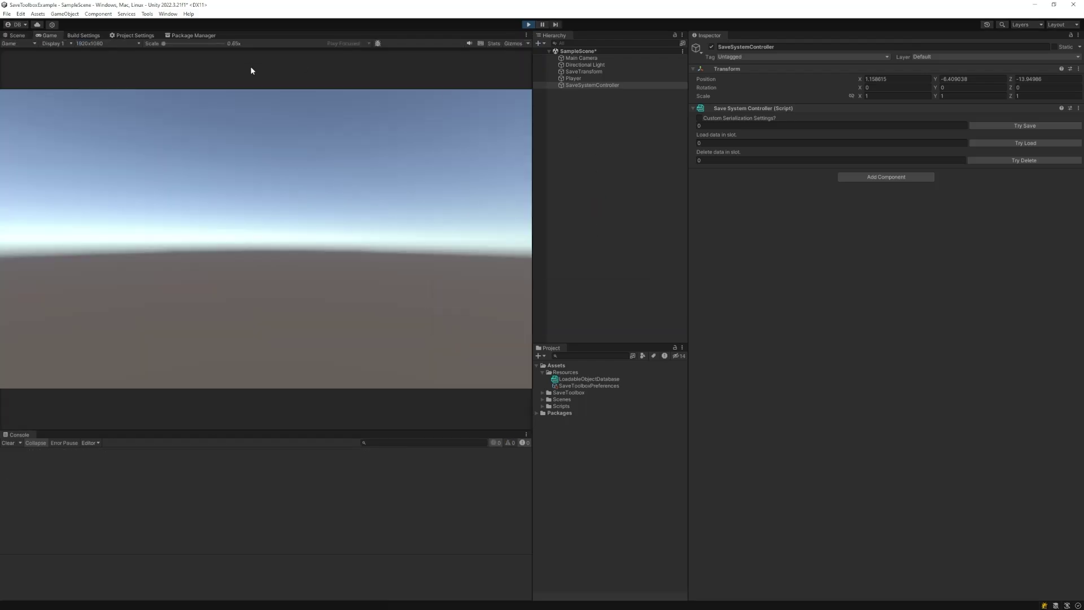
{"action": "left_click", "coordinate": [594, 72]}
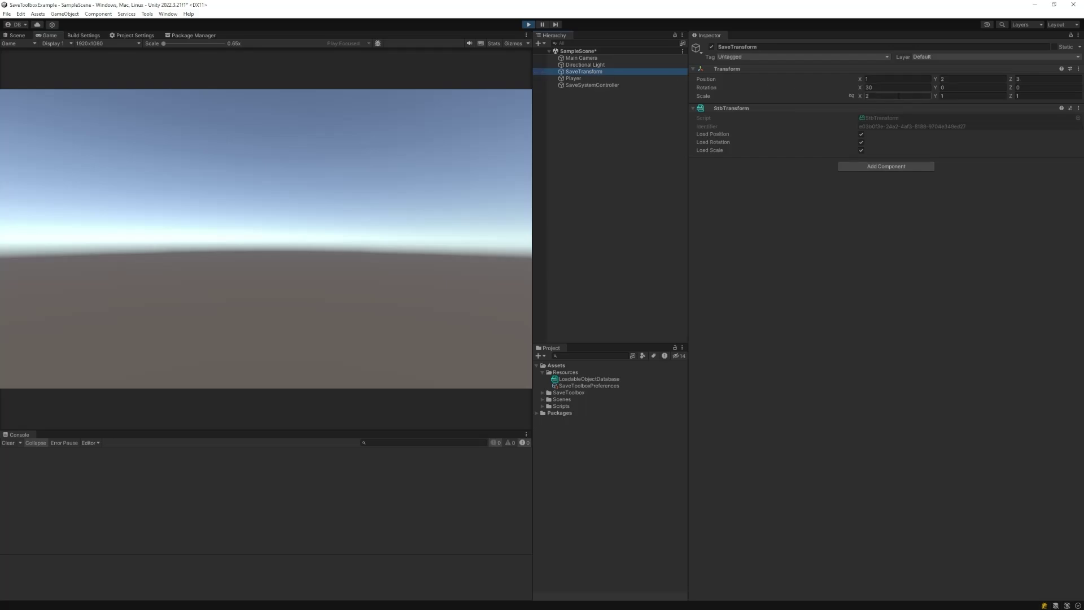
{"action": "left_click", "coordinate": [597, 78]}
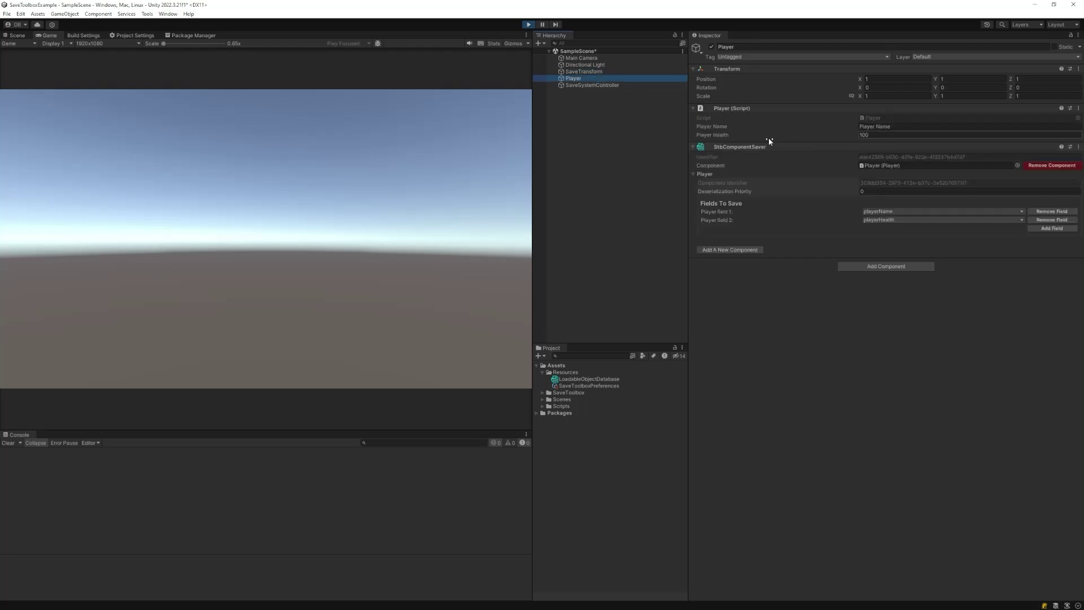
{"action": "left_click", "coordinate": [615, 85]}
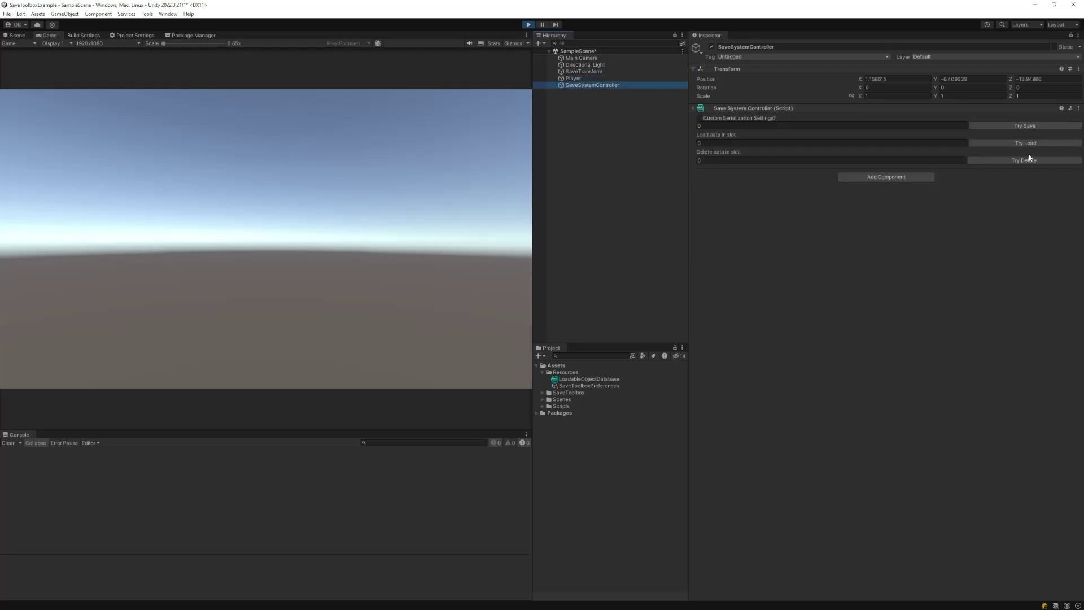
{"action": "left_click", "coordinate": [1035, 127]}
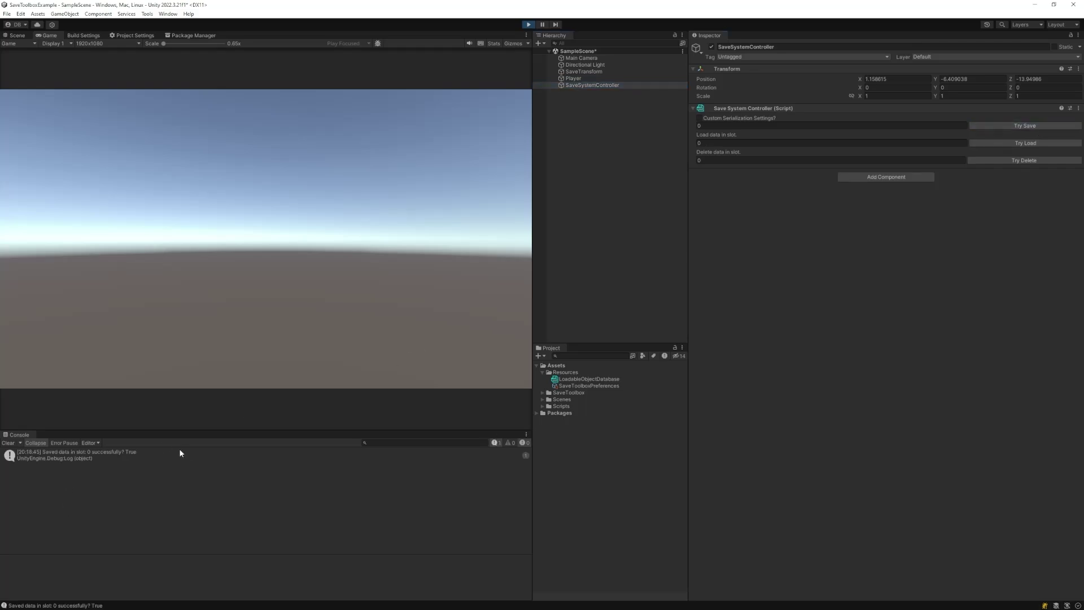
Set SaveTransform's position to 0, 0, 0 and its X rotation and X scale to 0
{"action": "left_click", "coordinate": [584, 71]}
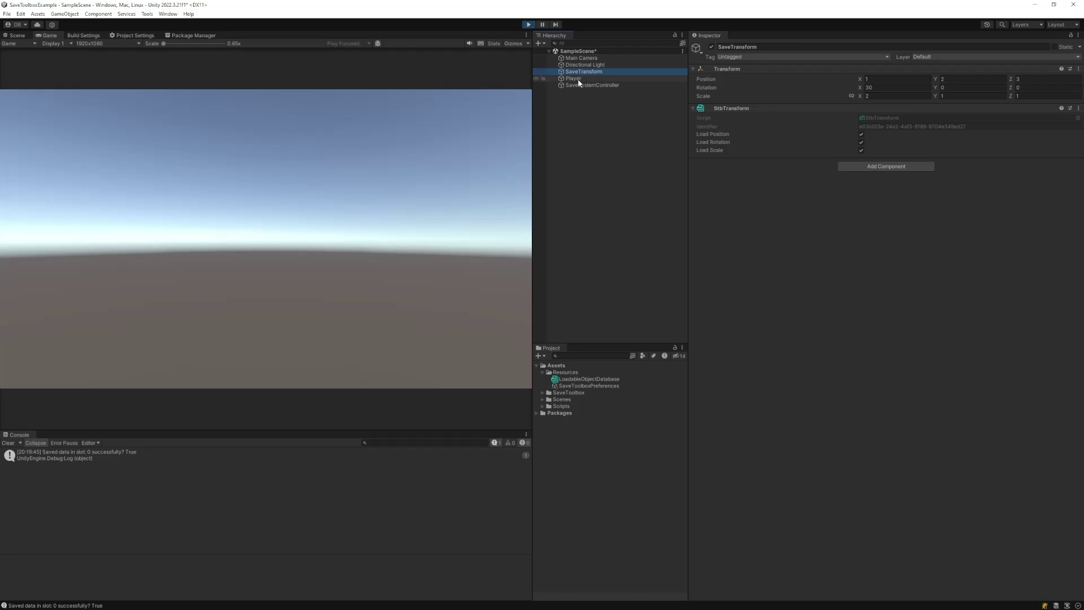
{"action": "left_click", "coordinate": [903, 77]}
{"action": "type", "text": "0"}
{"action": "key", "text": "Tab"}
{"action": "type", "text": "0"}
{"action": "key", "text": "Tab"}
{"action": "type", "text": "0"}
{"action": "key", "text": "Tab"}
{"action": "type", "text": "0"}
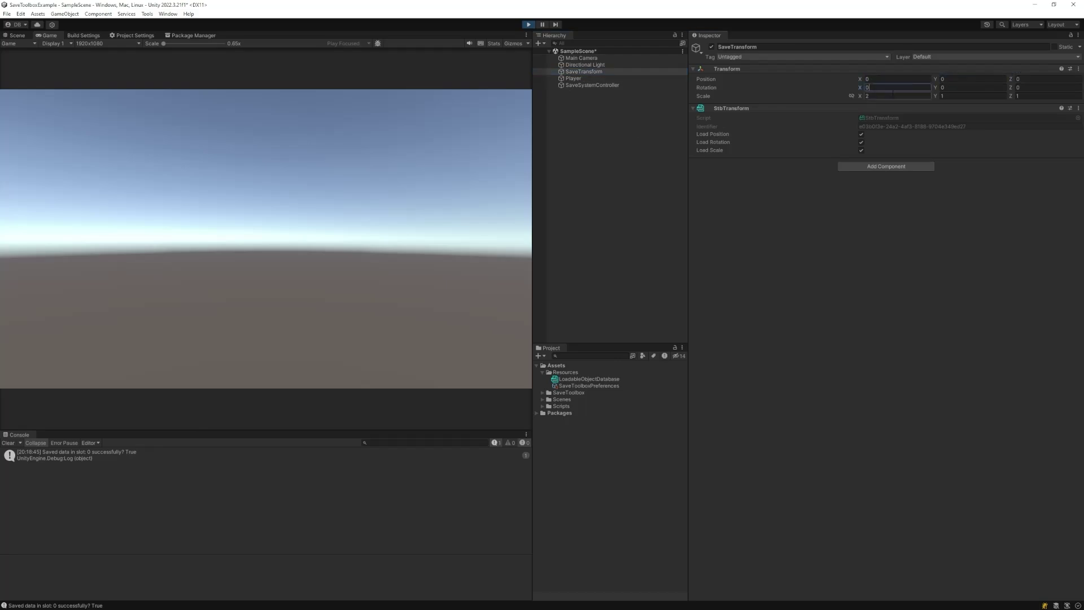
{"action": "left_click", "coordinate": [893, 96]}
{"action": "type", "text": "0"}
{"action": "left_click", "coordinate": [921, 252]}
Rename the Player to 'B' and set Player Health to 20
{"action": "left_click", "coordinate": [595, 79]}
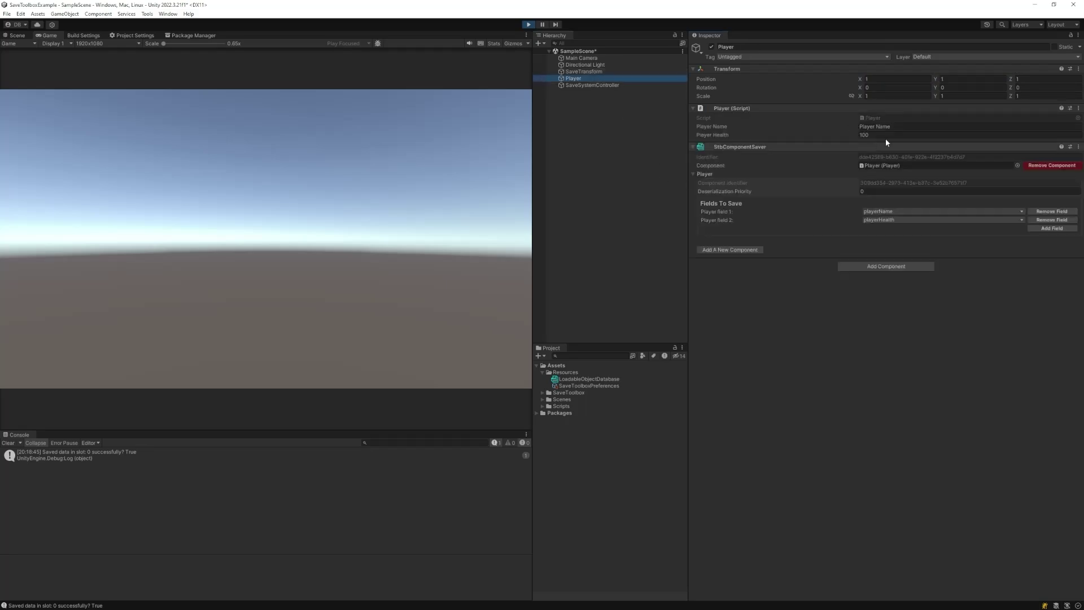
{"action": "left_click", "coordinate": [907, 127]}
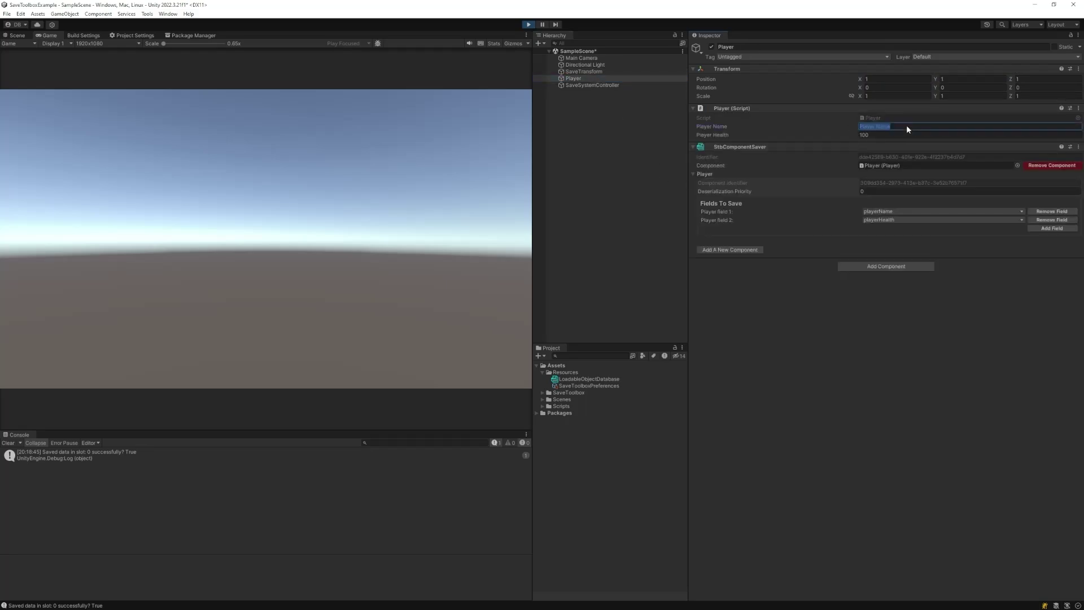
{"action": "type", "text": "Bob"}
{"action": "left_click", "coordinate": [899, 135]}
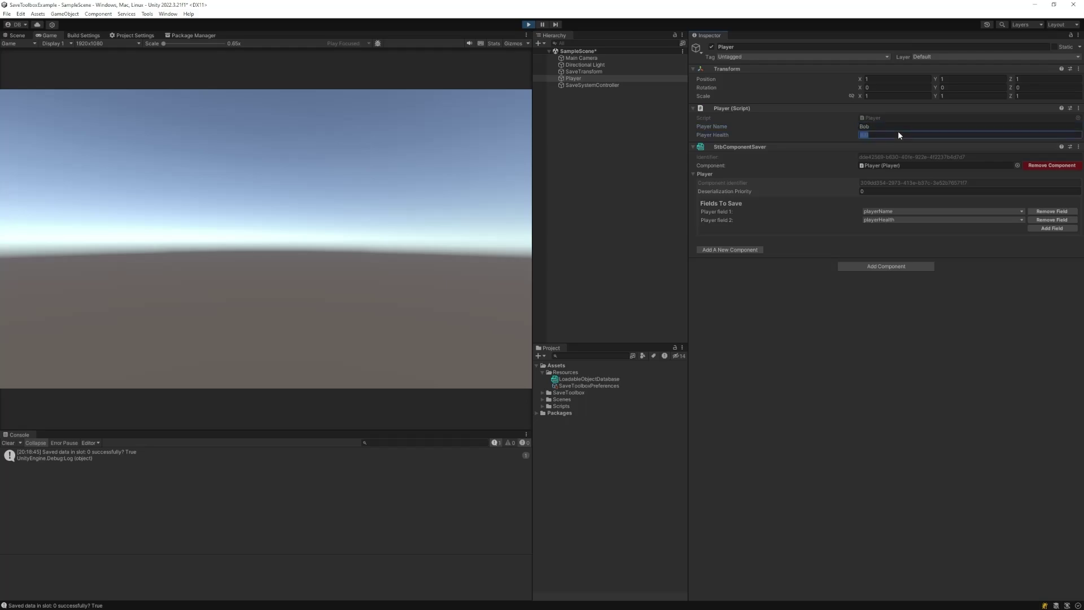
{"action": "type", "text": "10"}
{"action": "key", "text": "BackSpace"}
{"action": "key", "text": "BackSpace"}
{"action": "type", "text": "20"}
{"action": "key", "text": "Return"}
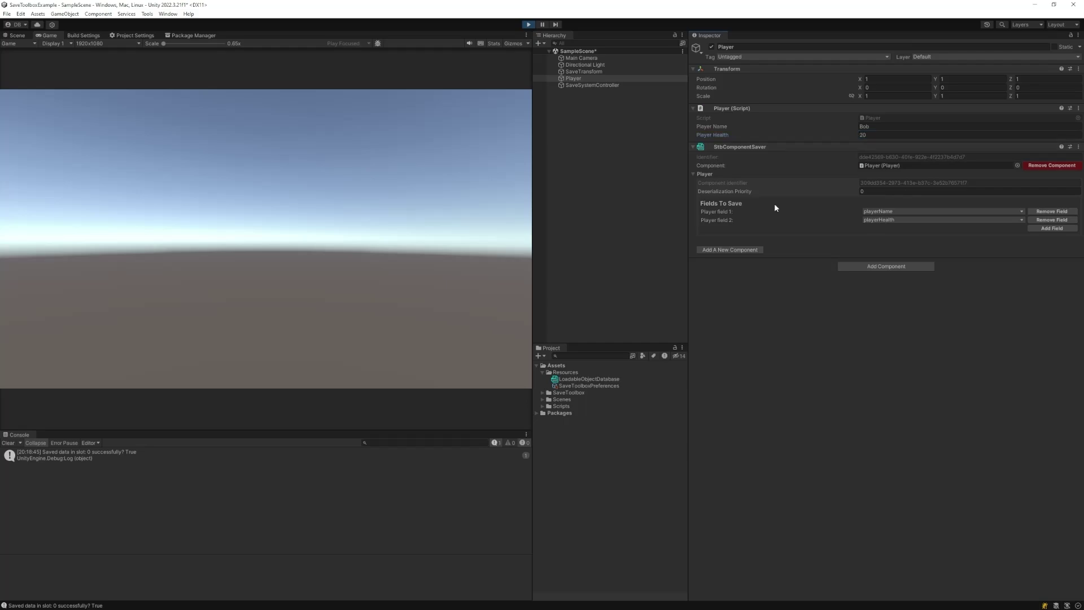
Load slot 0 via SaveSystemController's Try Load, then check SaveTransform's and the Player's restored values
{"action": "left_click", "coordinate": [615, 85]}
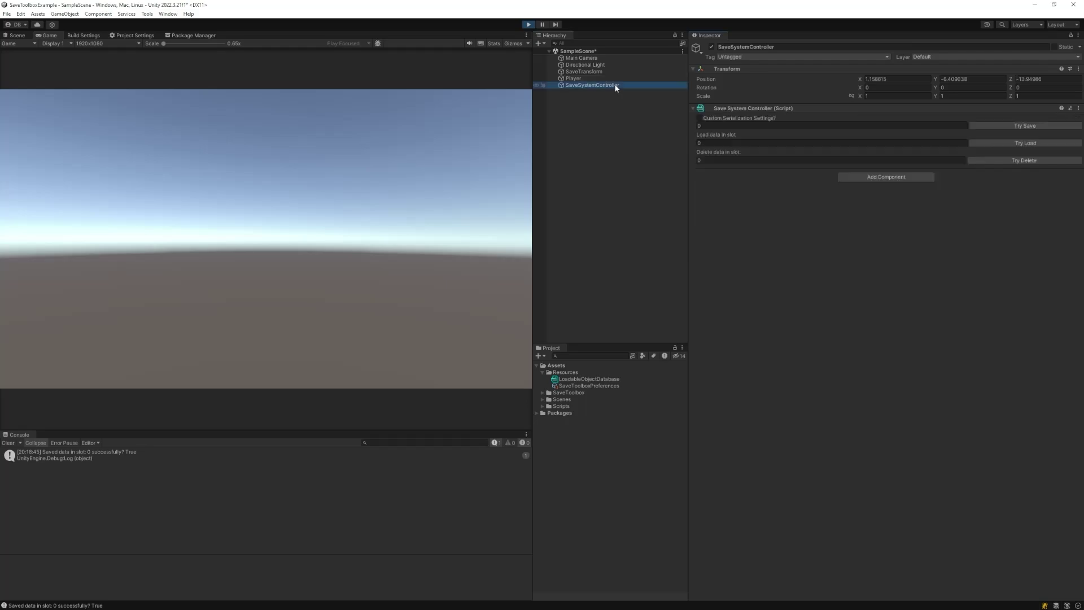
{"action": "left_click", "coordinate": [1004, 143]}
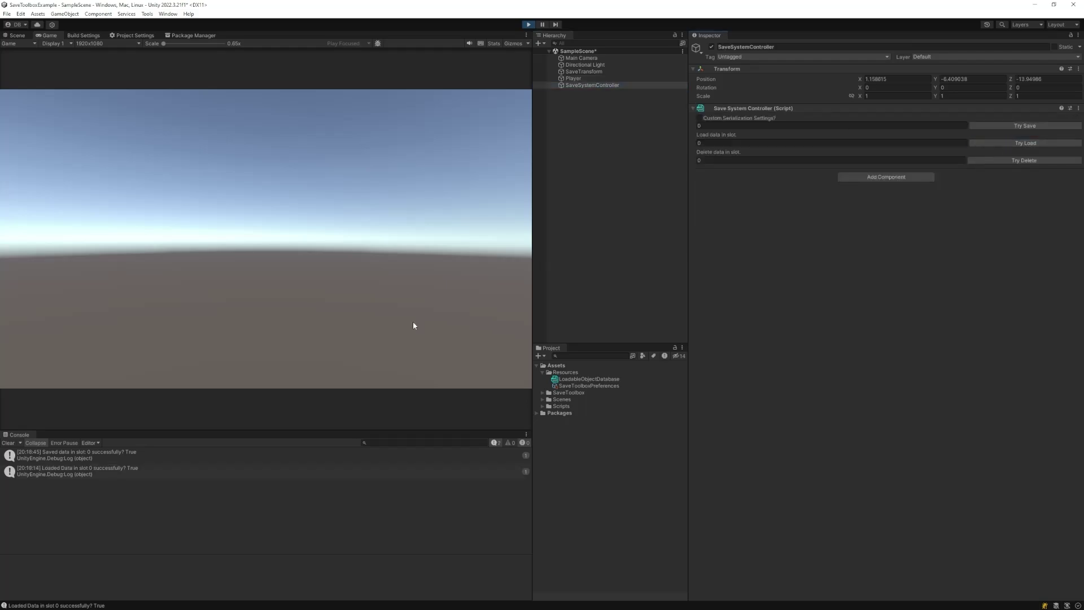
{"action": "left_click", "coordinate": [608, 71]}
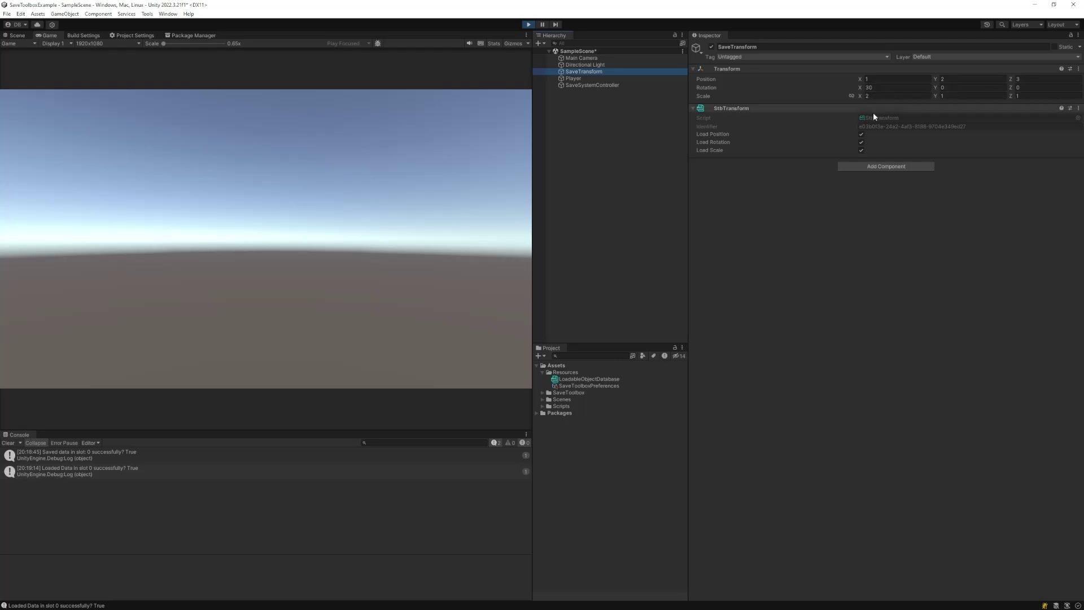
{"action": "left_click", "coordinate": [601, 78]}
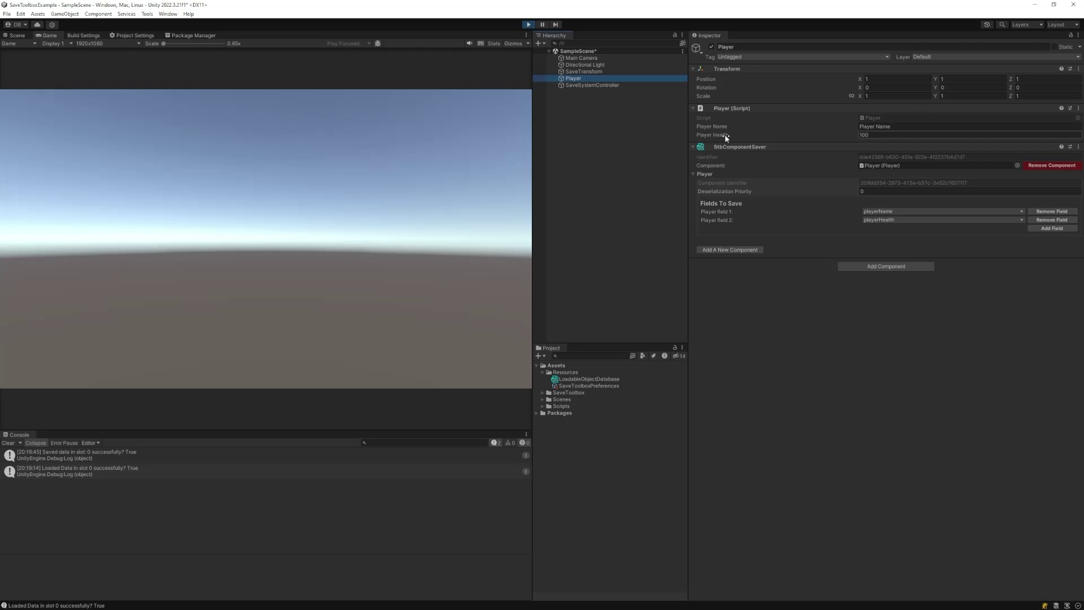
{"action": "left_click", "coordinate": [789, 352]}
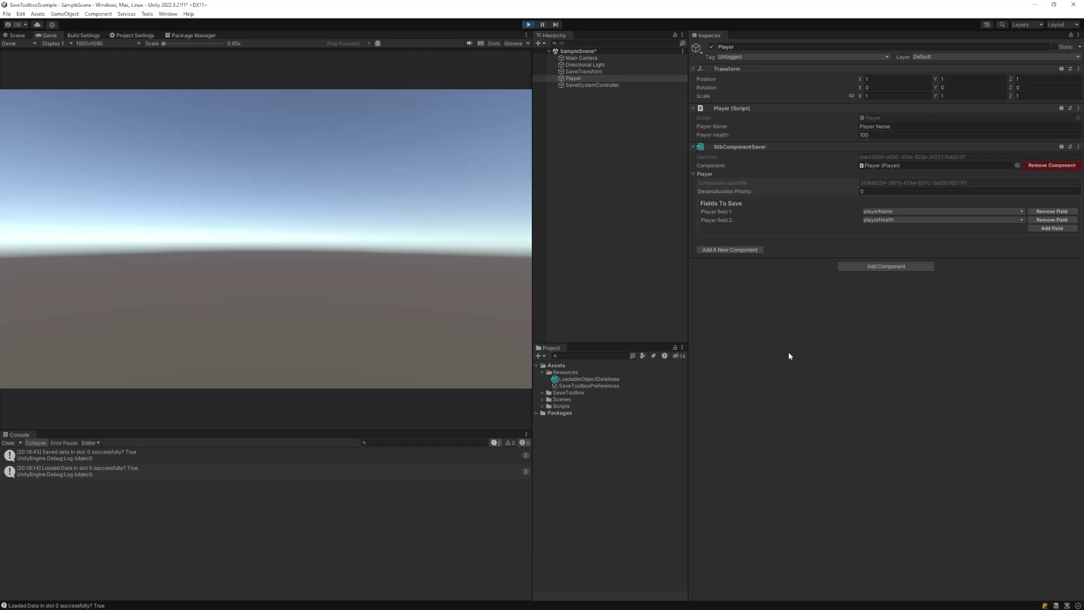